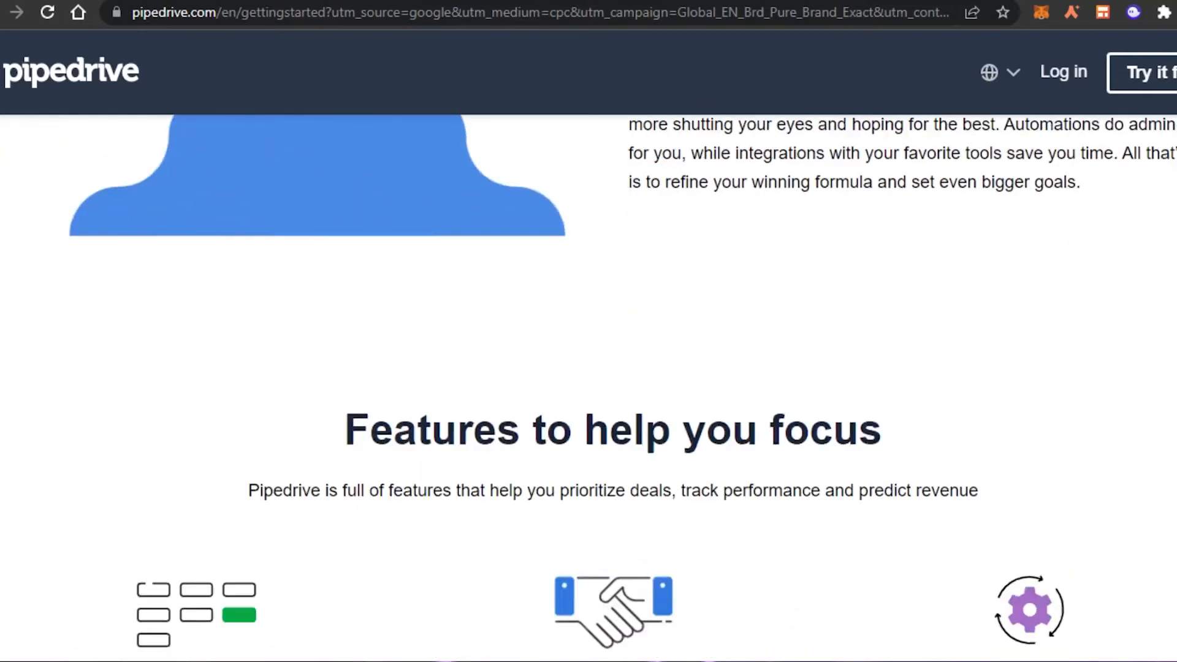
# Step: Scroll up and down through the Pipedrive homepage
pyautogui.scroll(-5, 588, 368)
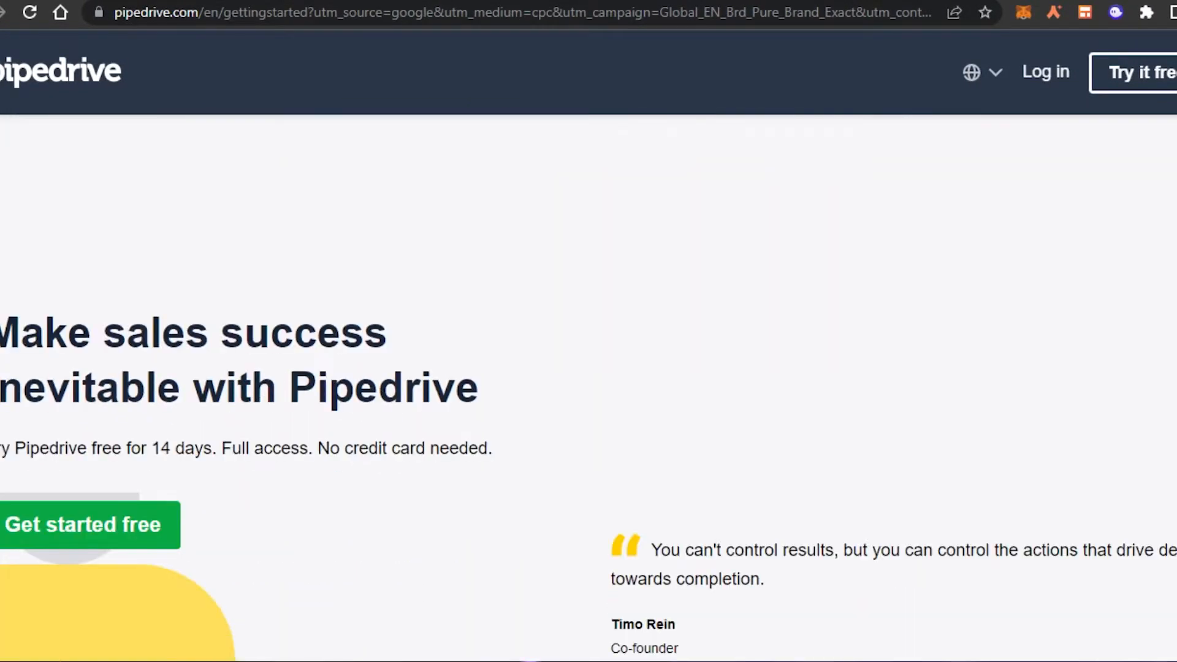
pyautogui.scroll(-10, 589, 368)
pyautogui.scroll(10, 589, 368)
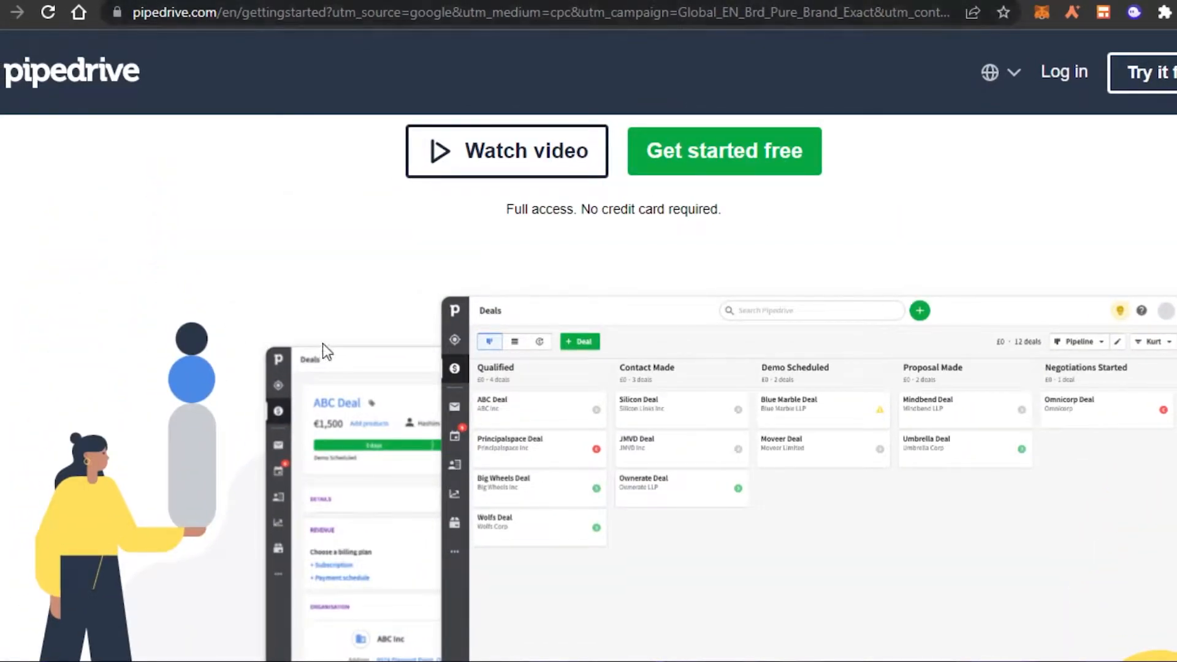
pyautogui.scroll(4, 589, 368)
pyautogui.scroll(-6, 589, 368)
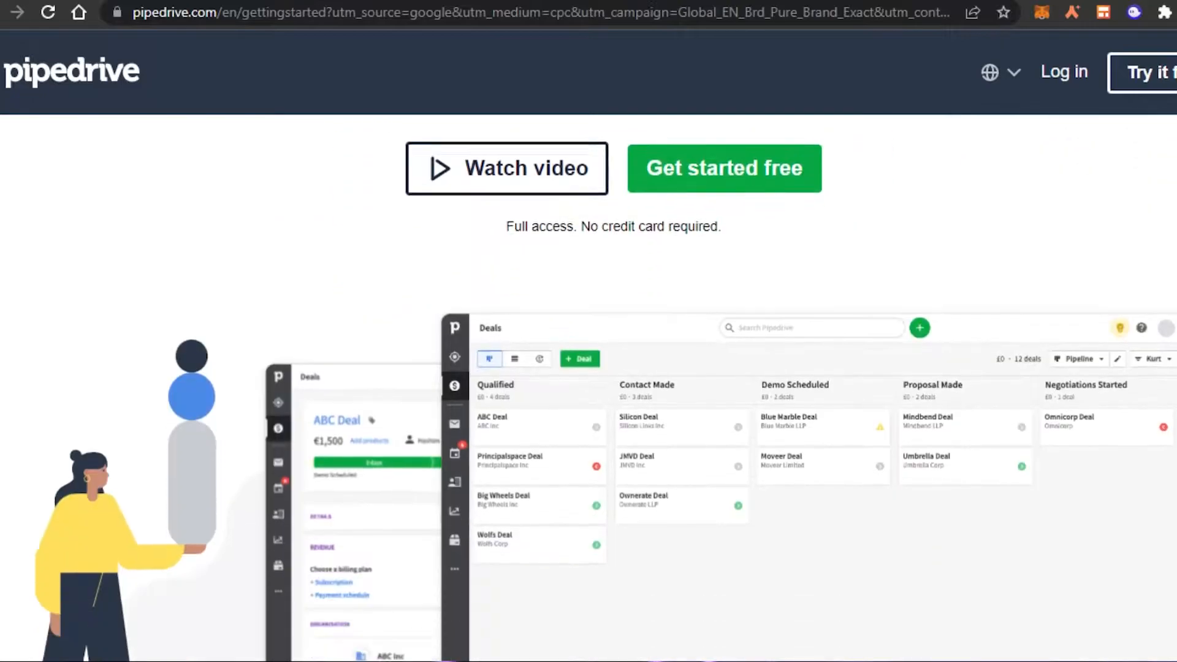
pyautogui.scroll(7, 589, 368)
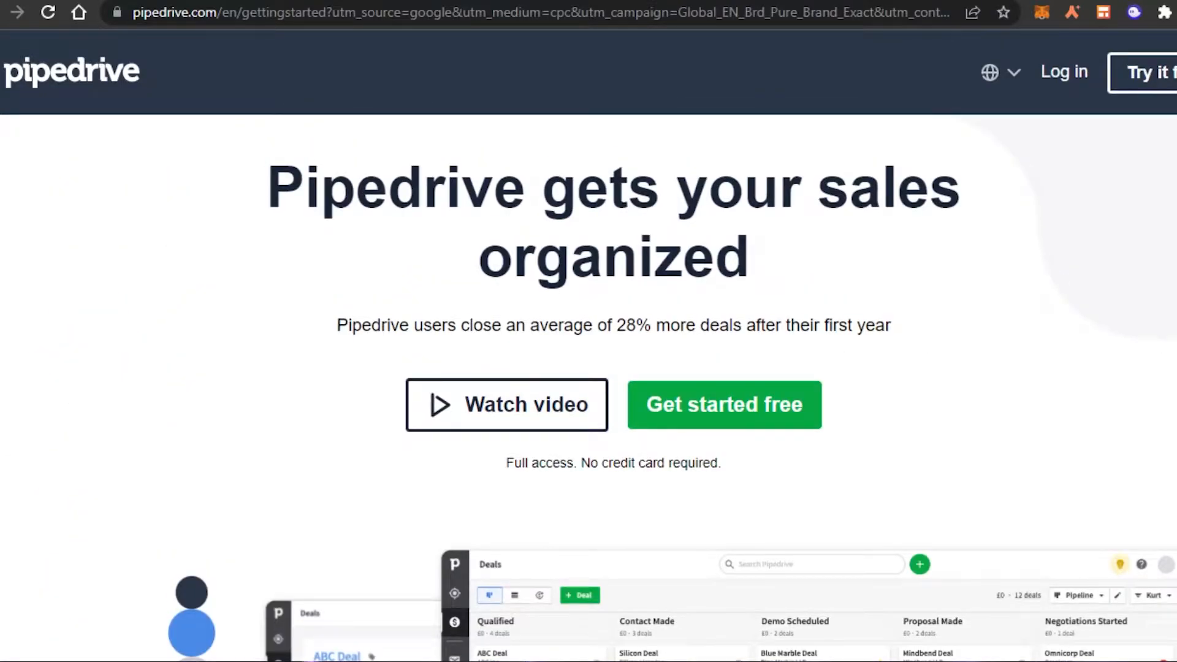
pyautogui.scroll(-15, 589, 368)
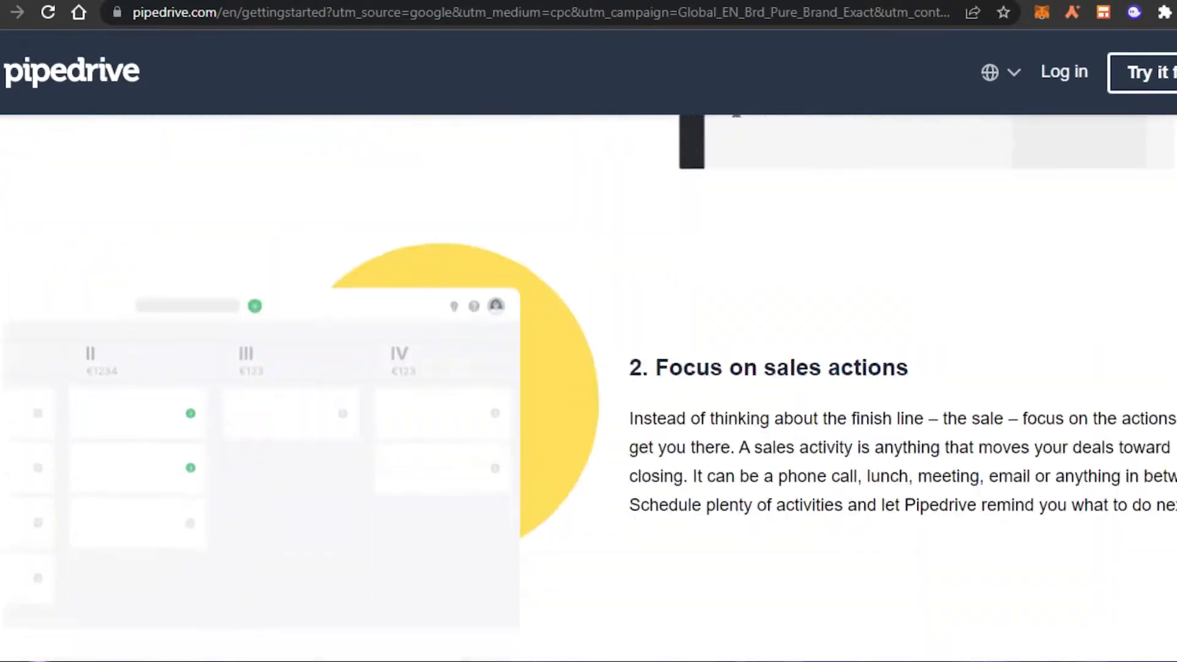
pyautogui.scroll(-10, 589, 368)
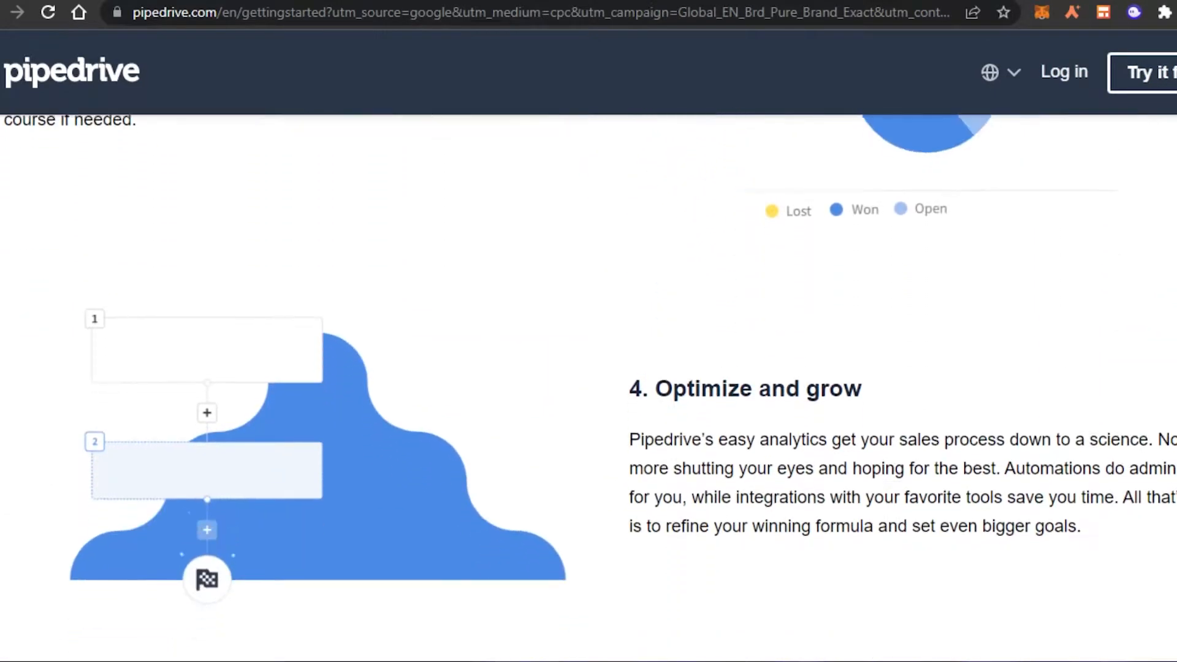
pyautogui.scroll(-7, 588, 368)
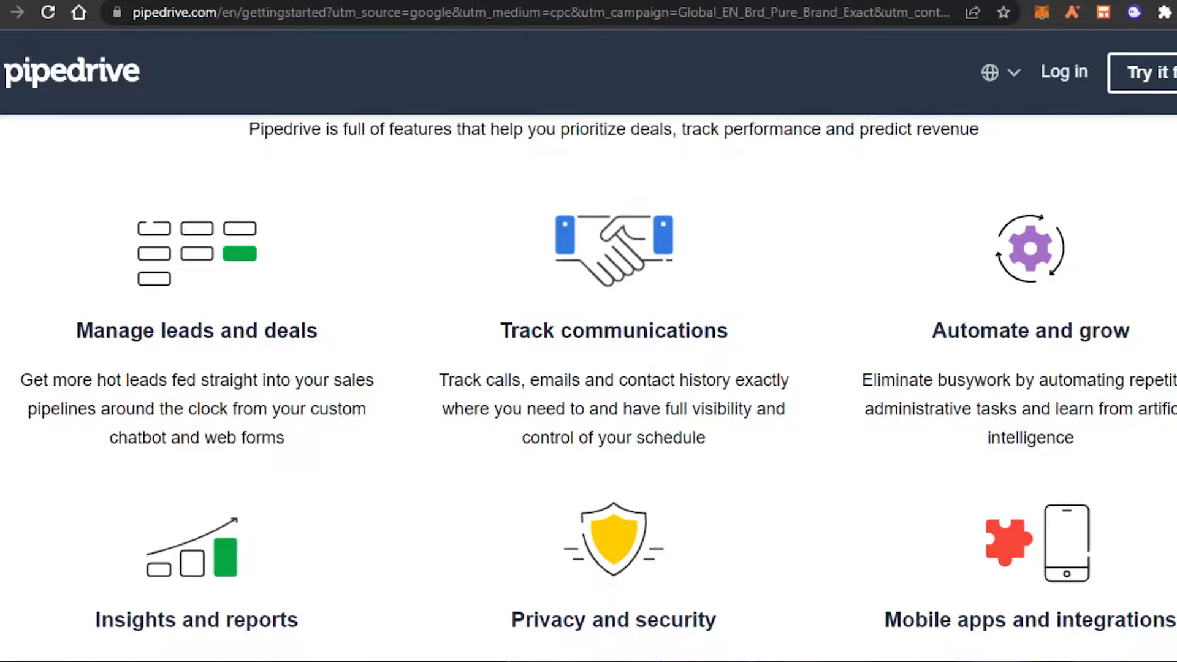
pyautogui.scroll(-8, 588, 368)
pyautogui.scroll(15, 589, 368)
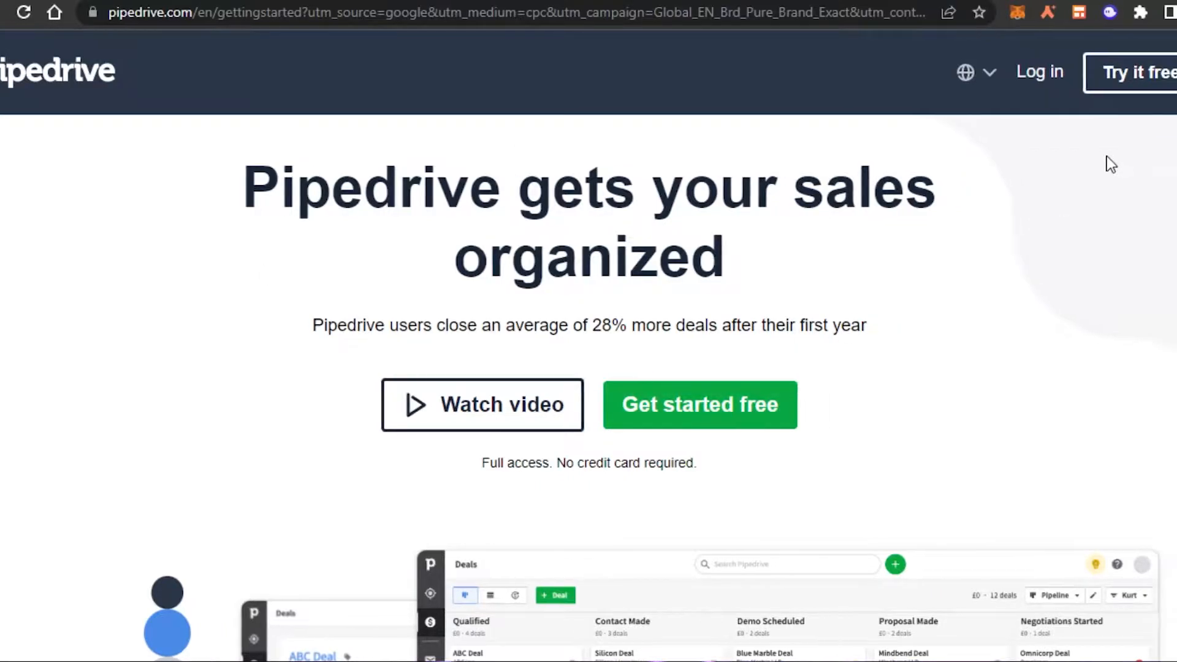
# Step: Enter the logged-in account via Try it free, check the More sections, then switch to the pricing tab
pyautogui.click(1079, 78)
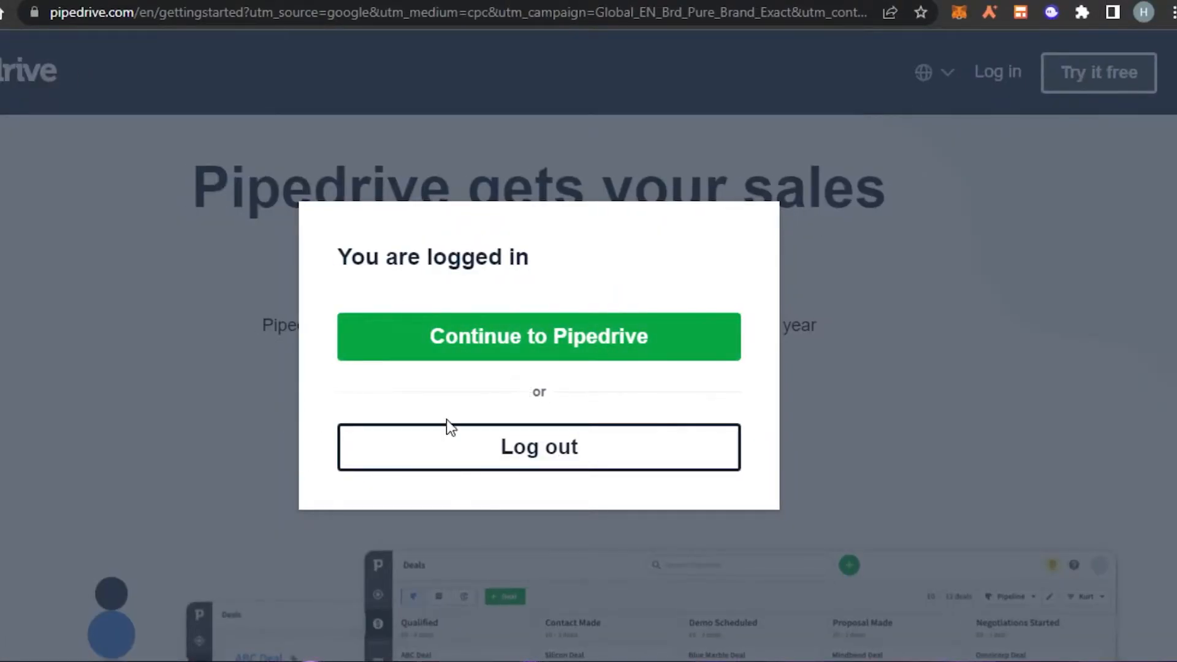
pyautogui.click(194, 400)
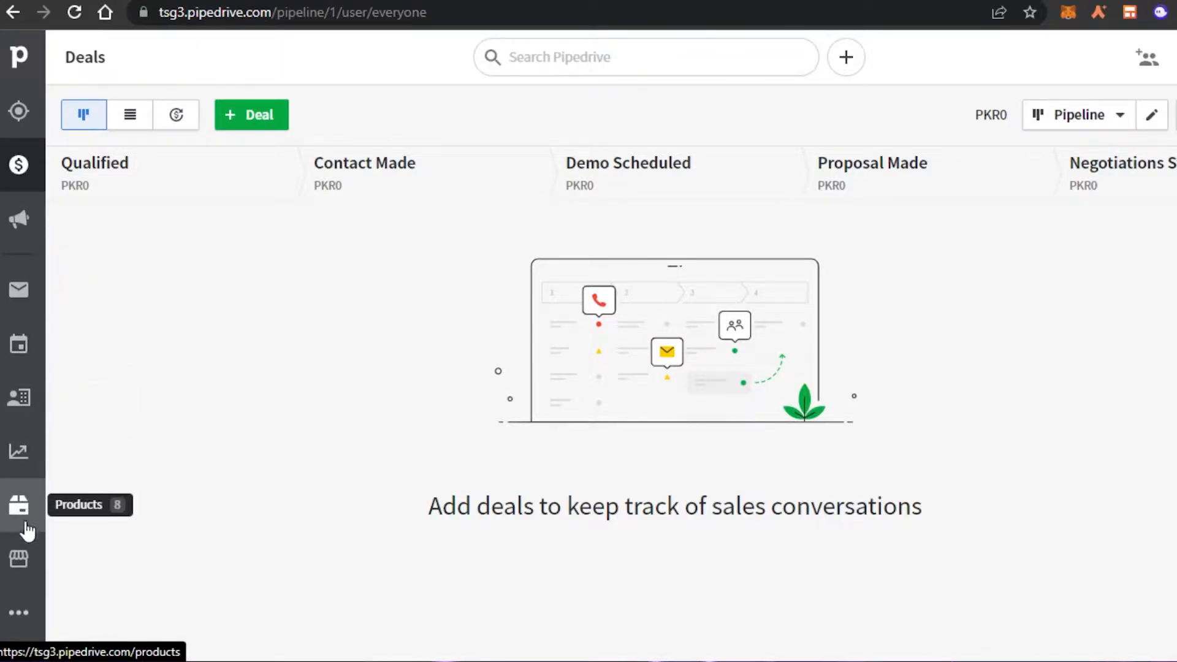
pyautogui.click(24, 611)
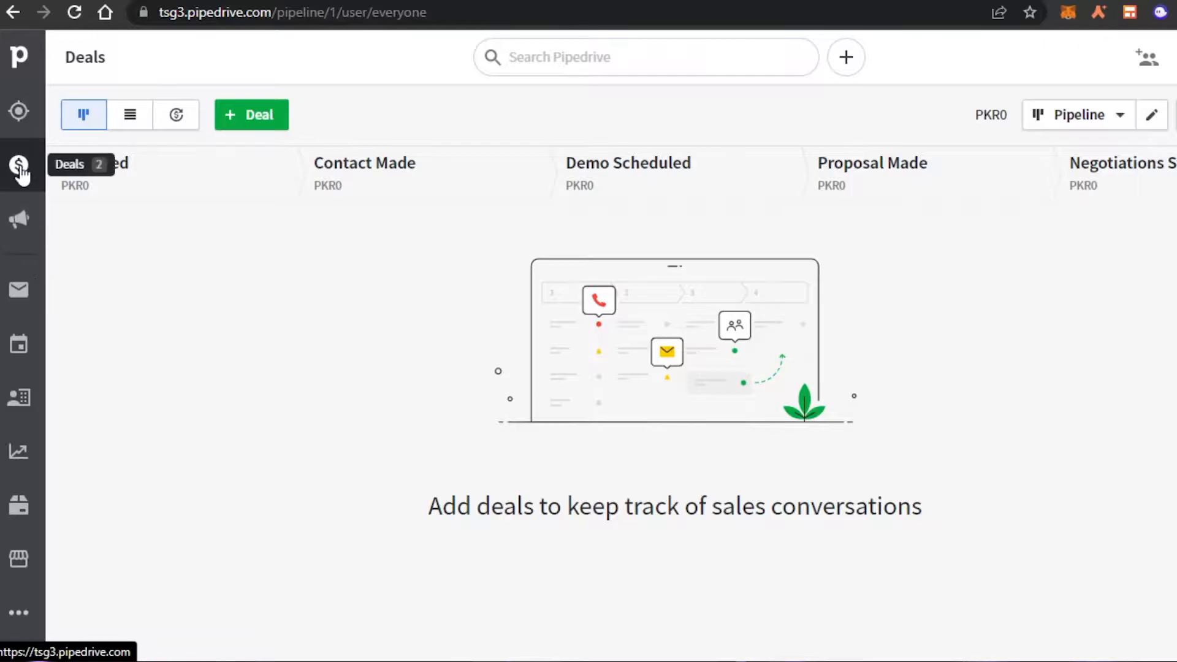
pyautogui.hotkey('ctrl', 'Tab')
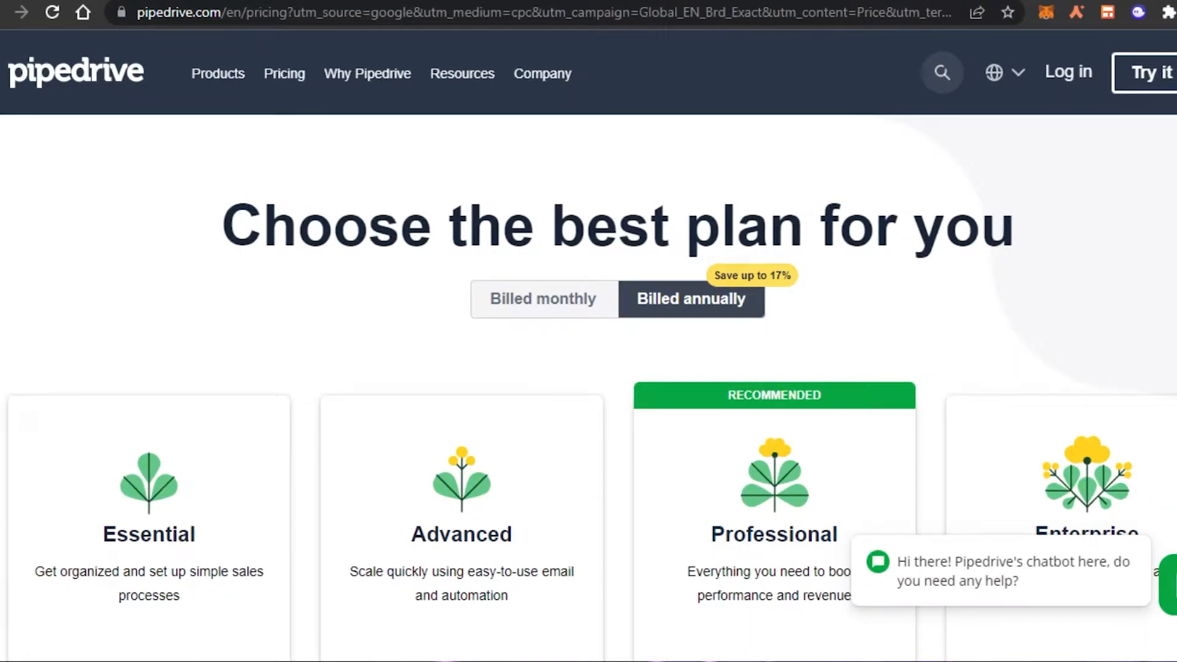
# Step: Scroll through the Essential to Enterprise plan cards and dismiss the chatbot greeting
pyautogui.scroll(-5, 589, 387)
pyautogui.scroll(4, 589, 386)
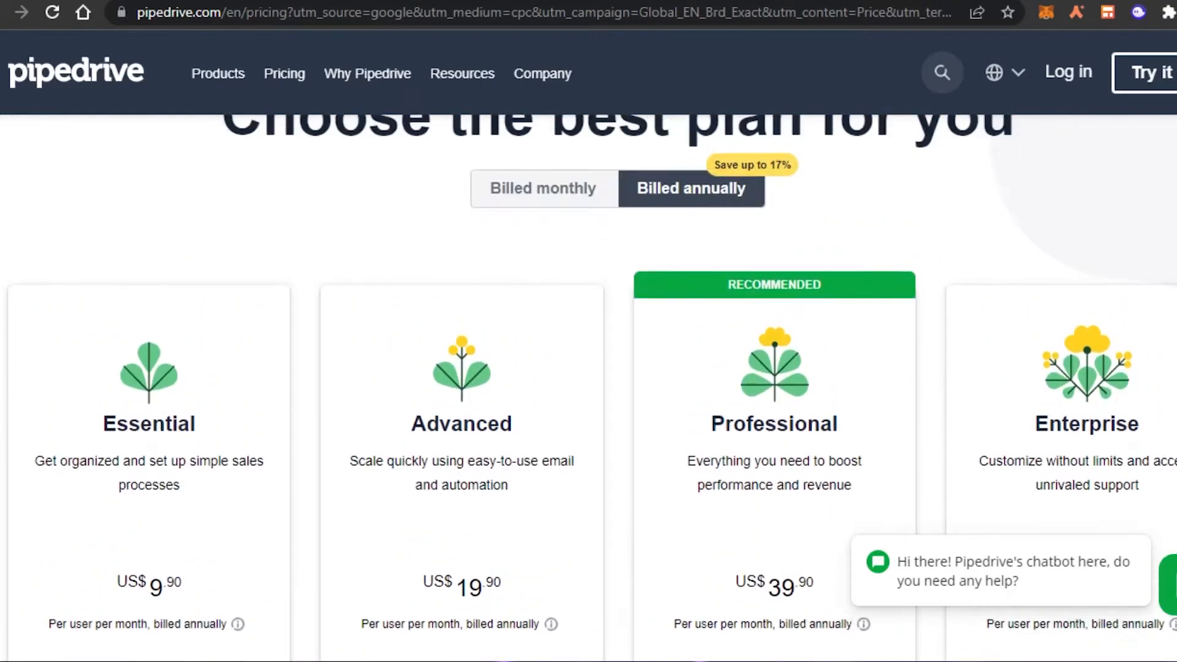
pyautogui.scroll(-1, 589, 386)
pyautogui.scroll(-2, 589, 387)
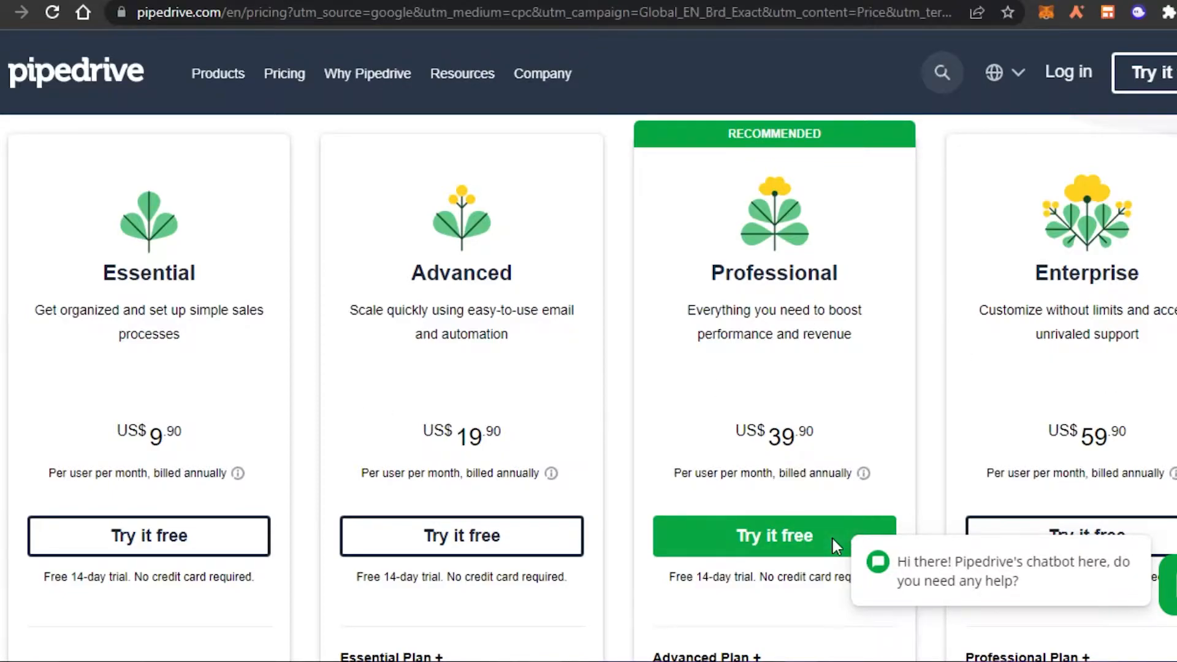
pyautogui.click(851, 540)
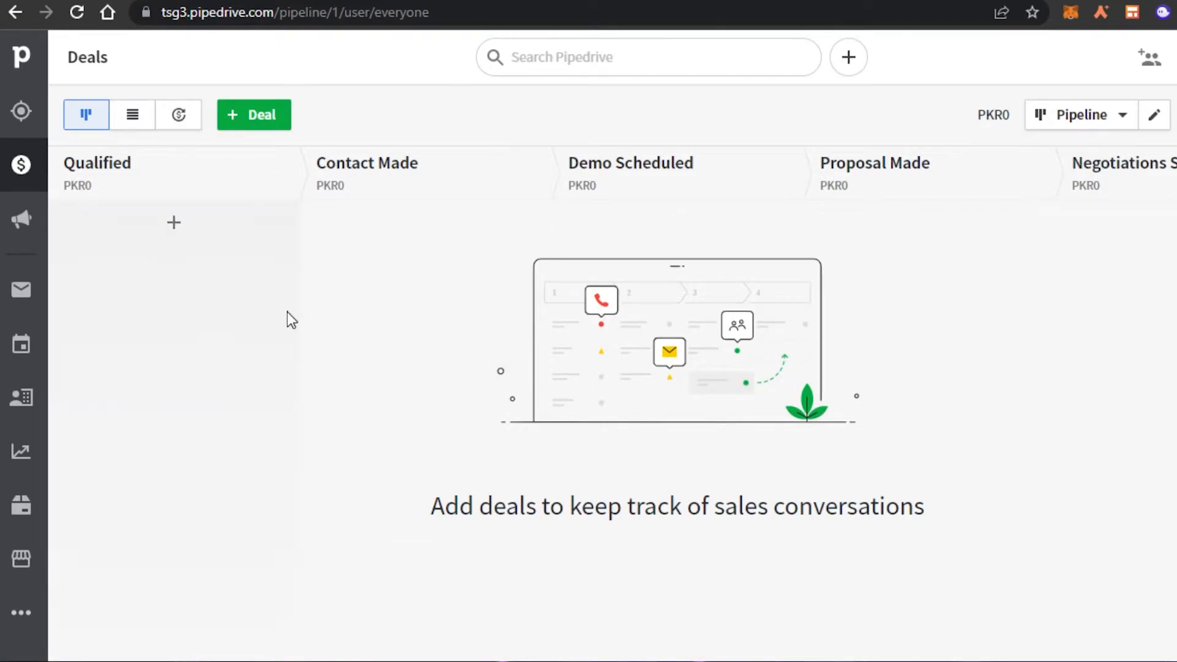
# Step: Open the Leads Inbox from the left sidebar
pyautogui.click(23, 115)
pyautogui.click(24, 115)
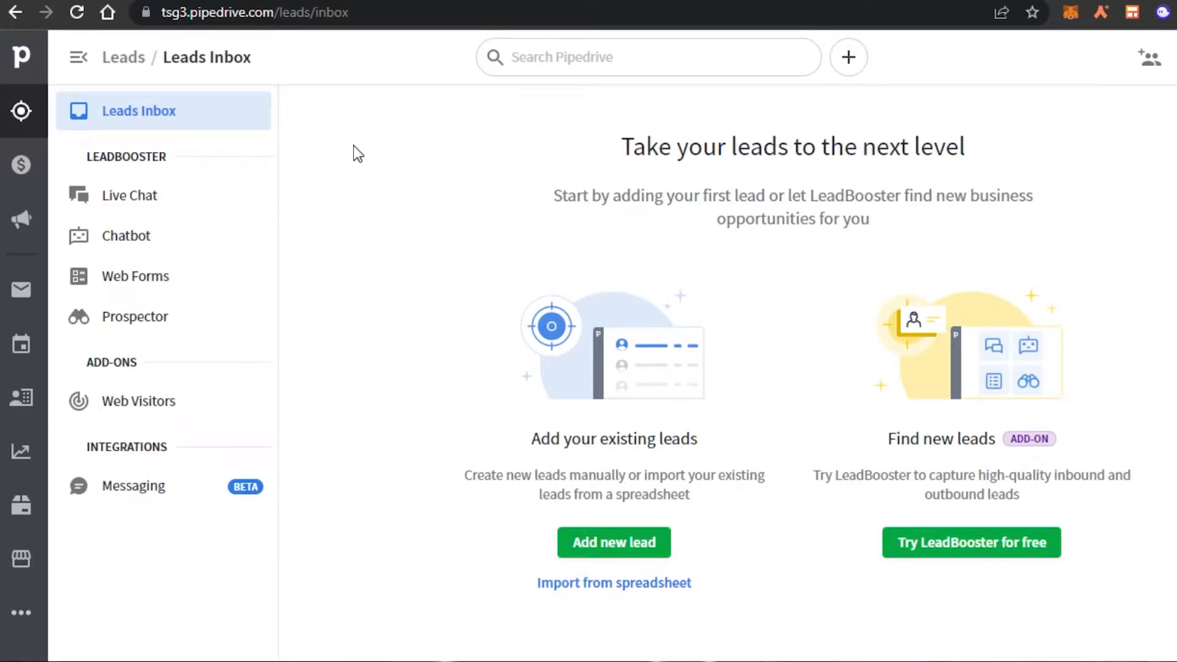
# Step: Start a new lead with a new contact, new organization TECH and value 5000
pyautogui.click(610, 548)
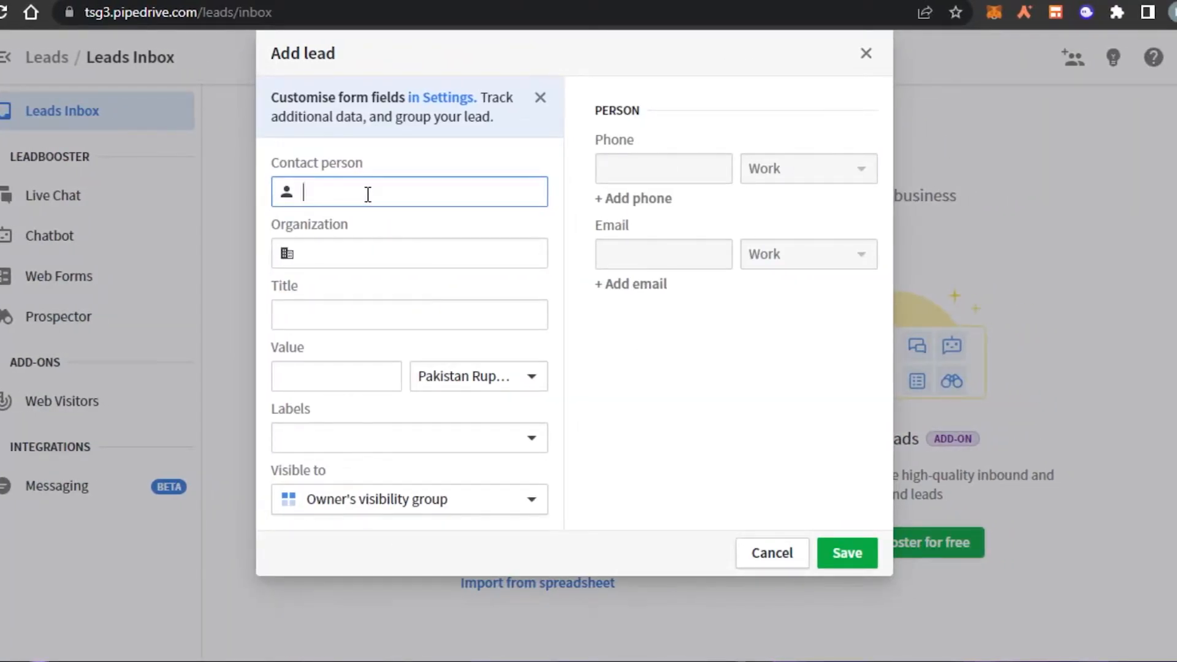
pyautogui.write('Alex')
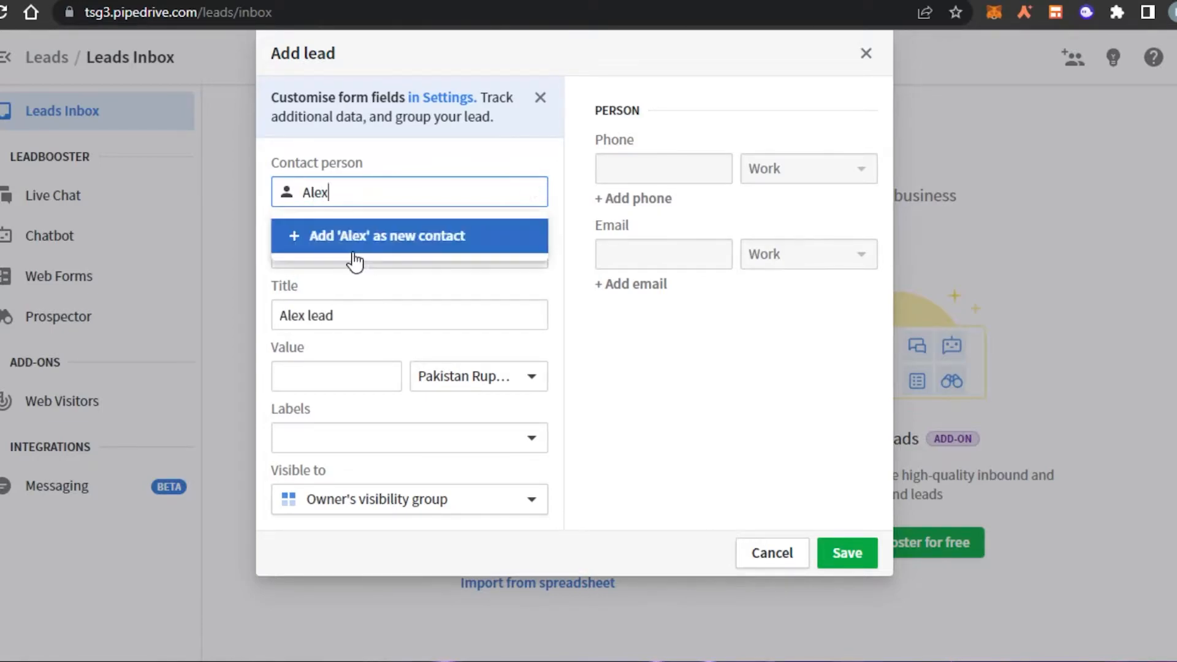
pyautogui.click(329, 257)
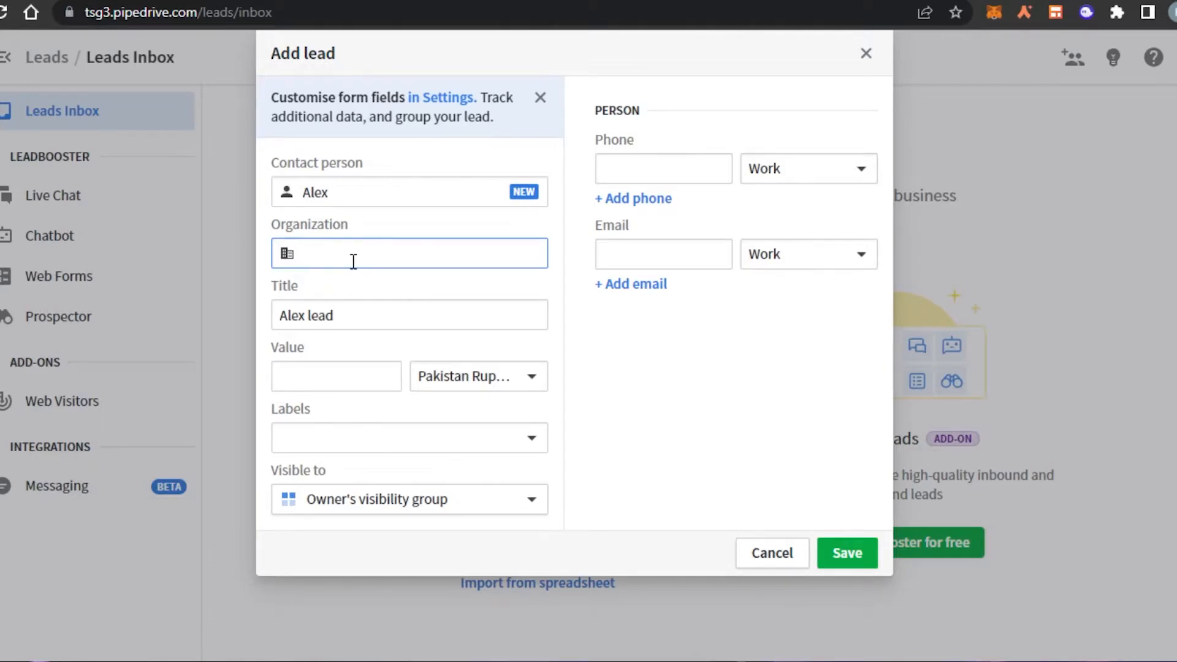
pyautogui.write('TECH')
pyautogui.click(340, 298)
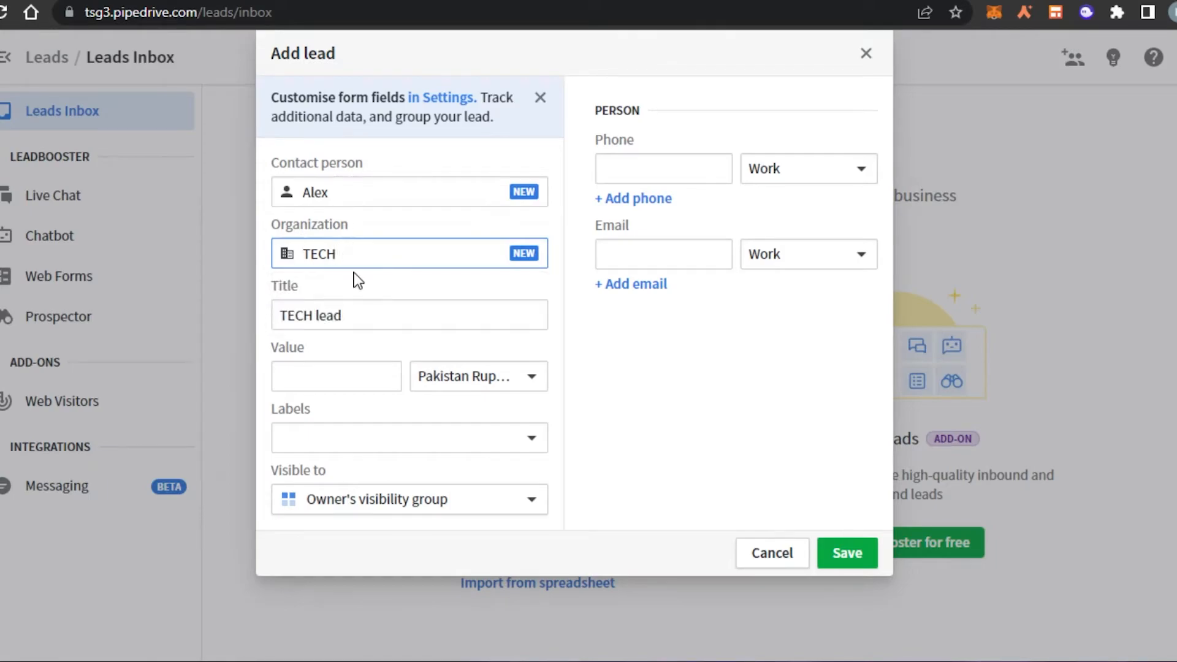
pyautogui.click(356, 374)
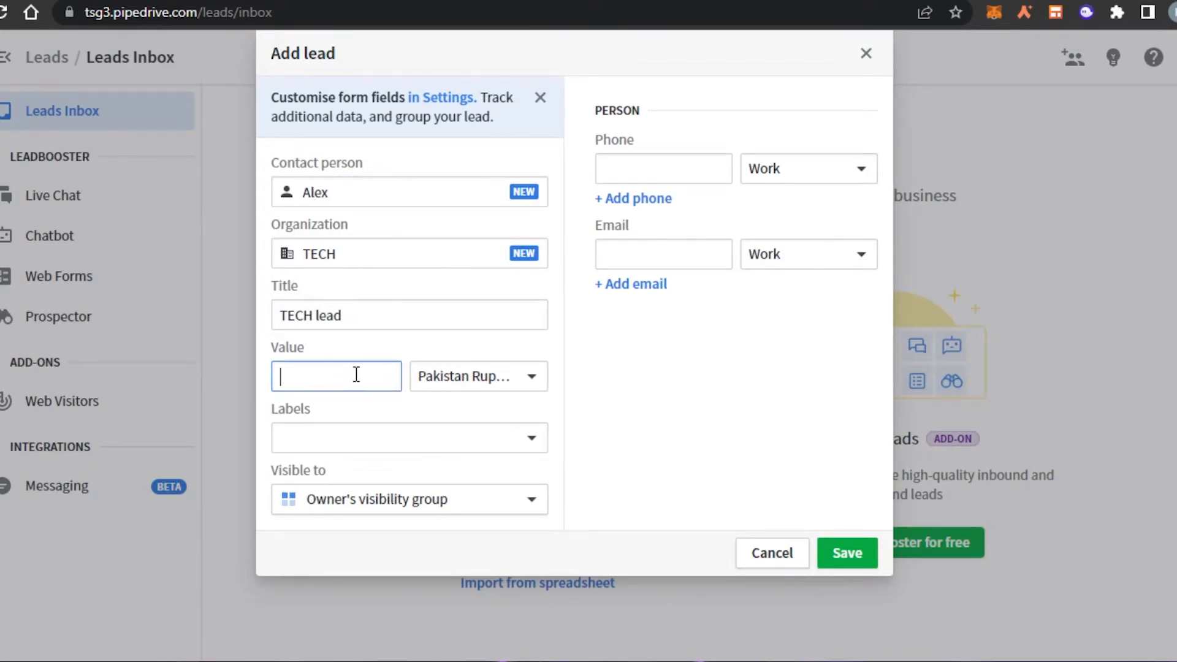
pyautogui.write('5000')
# Step: Set the lead currency to US Dollar, label it Hot, and keep Owner's visibility group
pyautogui.click(493, 383)
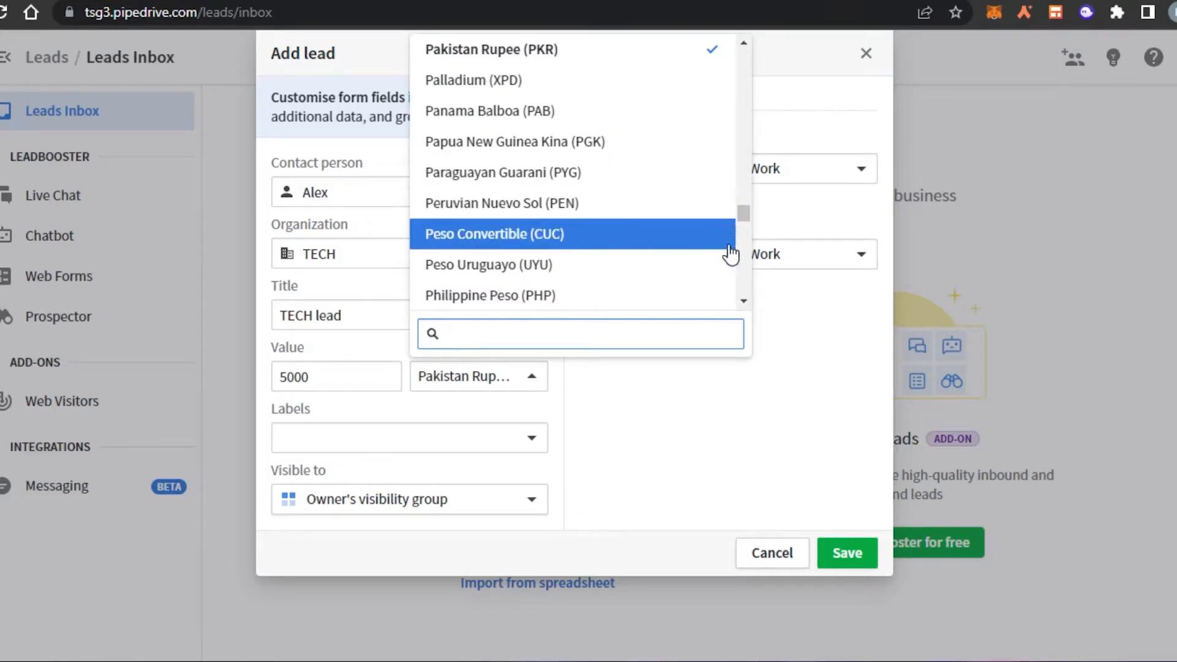
pyautogui.moveTo(745, 214); pyautogui.dragTo(744, 237)
pyautogui.moveTo(745, 253); pyautogui.dragTo(744, 274)
pyautogui.click(466, 221)
pyautogui.click(343, 440)
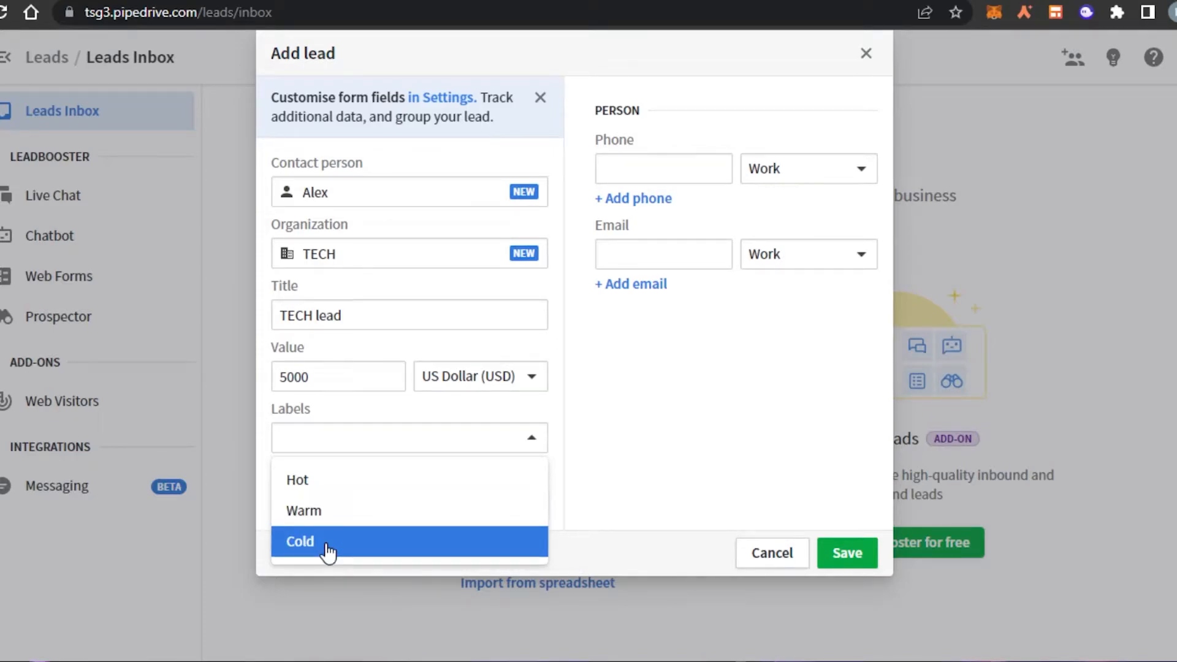
pyautogui.click(293, 484)
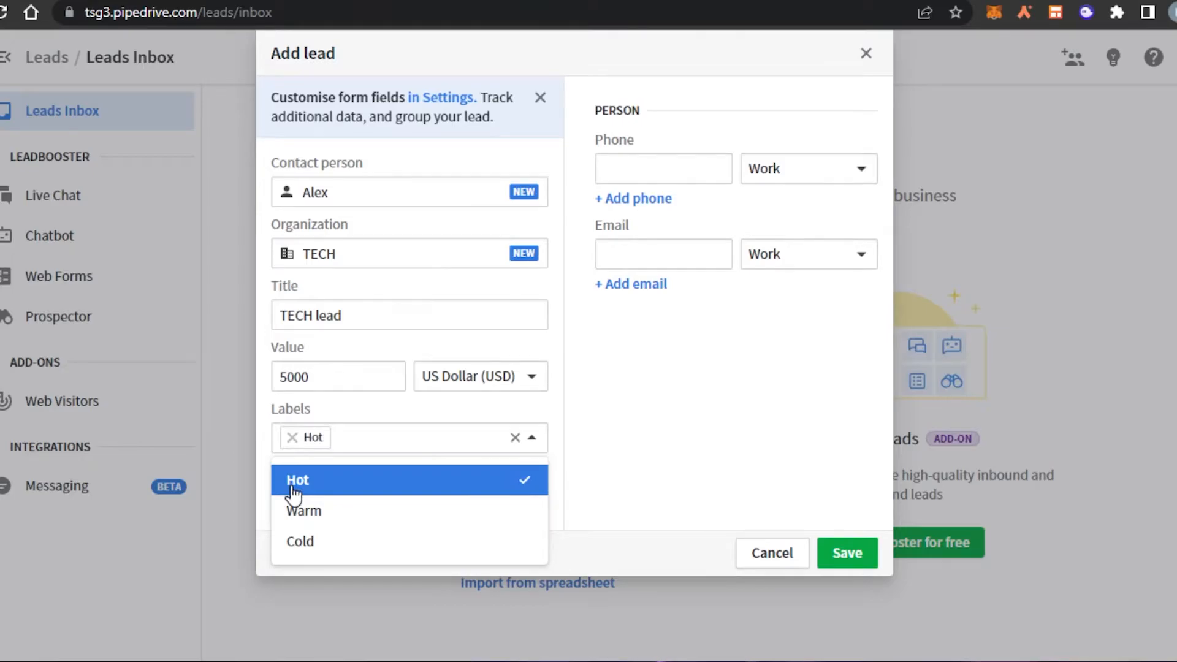
pyautogui.click(703, 407)
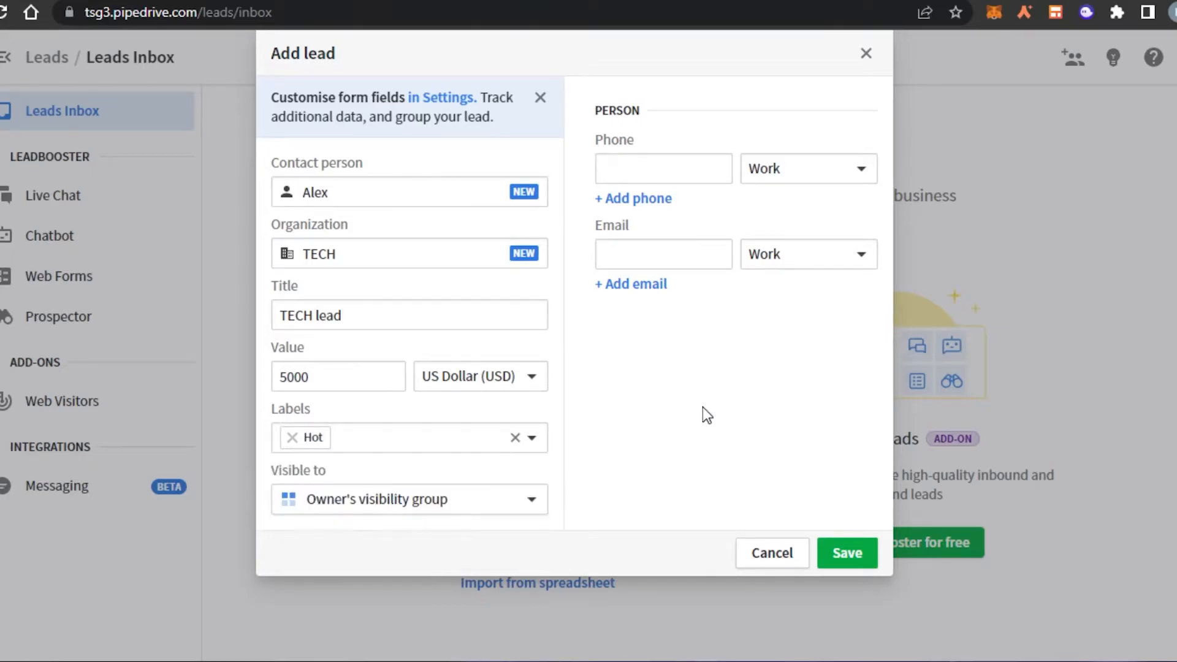
pyautogui.click(383, 512)
pyautogui.click(386, 273)
pyautogui.click(394, 509)
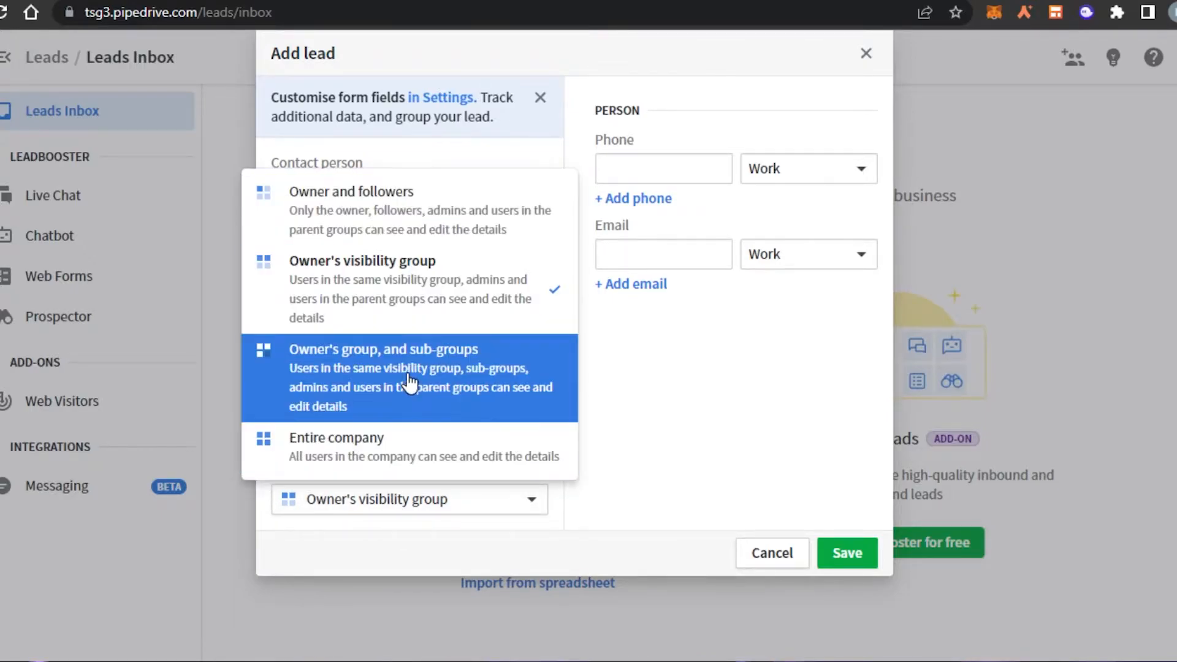
pyautogui.click(395, 294)
# Step: Enter the contact's phone number and e-mail address, then save the TECH lead
pyautogui.click(657, 163)
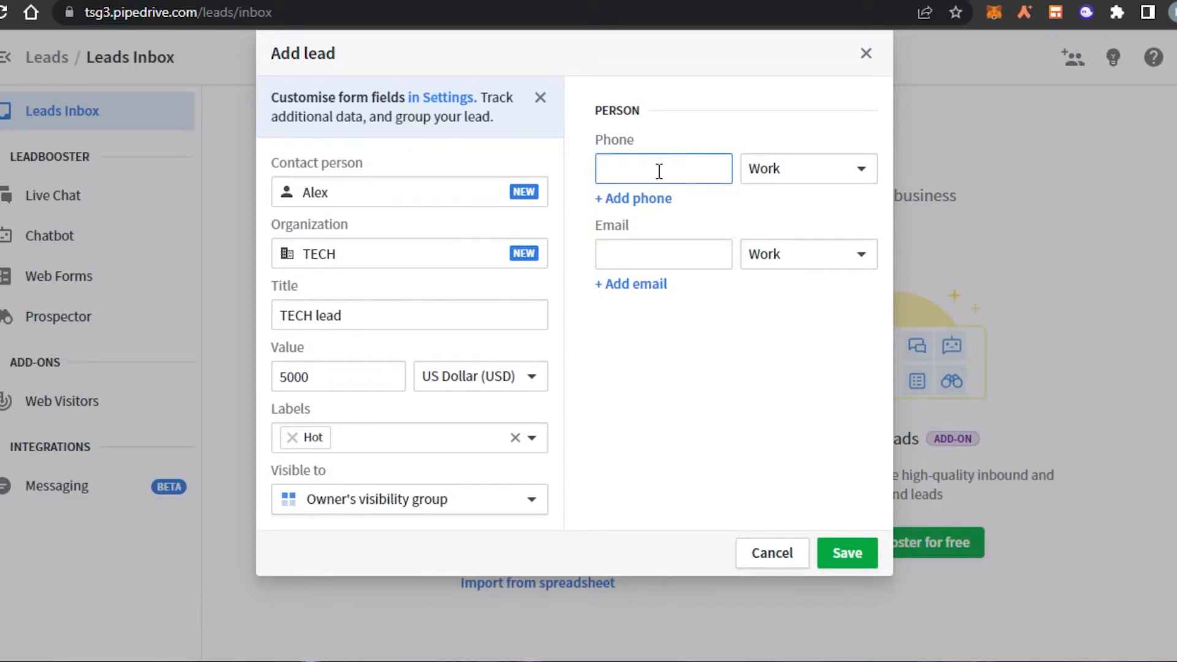
pyautogui.write('+')
pyautogui.press('BackSpace')
pyautogui.write('+1999999')
pyautogui.click(618, 259)
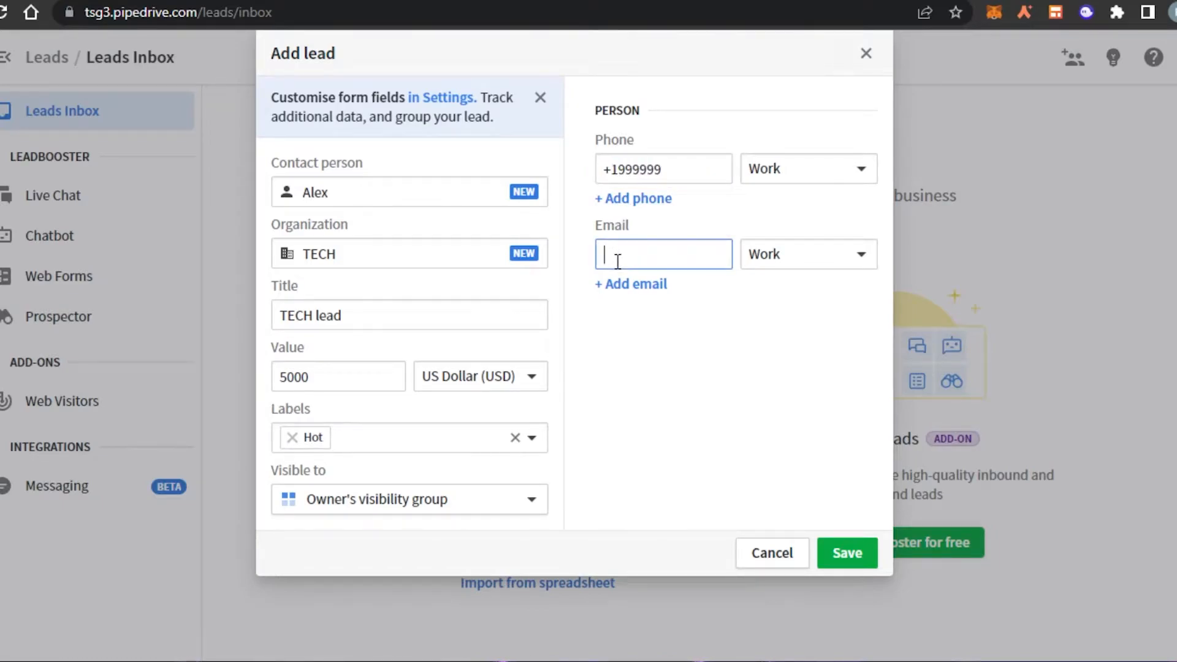
pyautogui.click(841, 550)
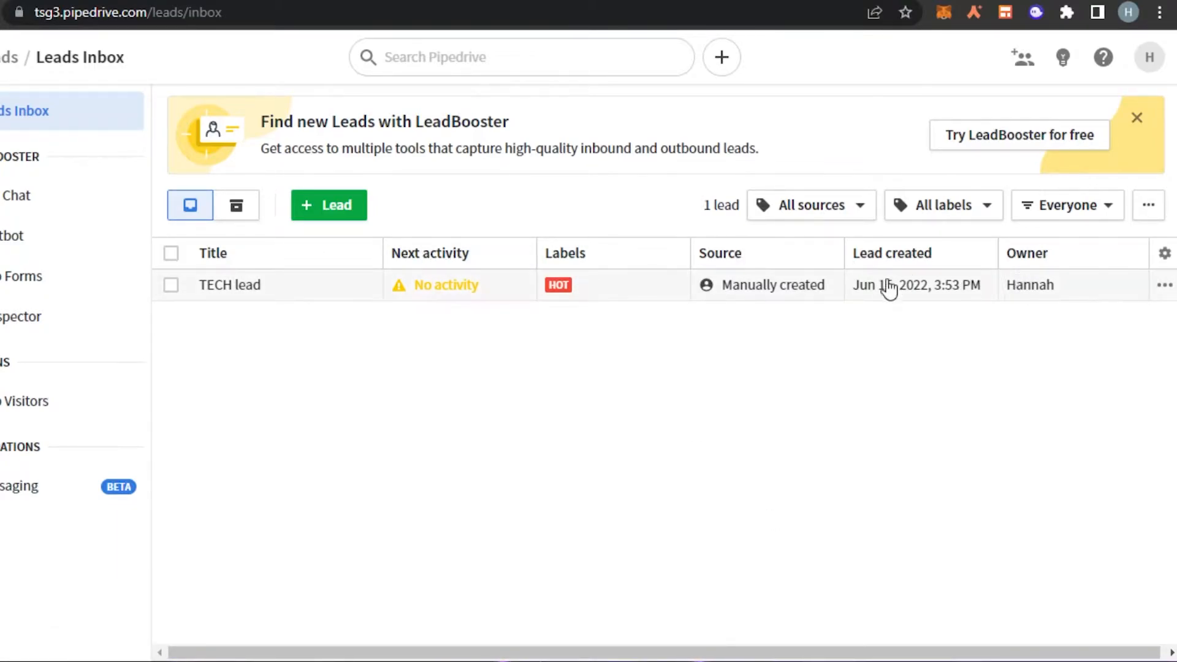
# Step: Glance at the TECH lead's actions menu without choosing one, then go to the Deals pipeline
pyautogui.moveTo(331, 653); pyautogui.dragTo(466, 653)
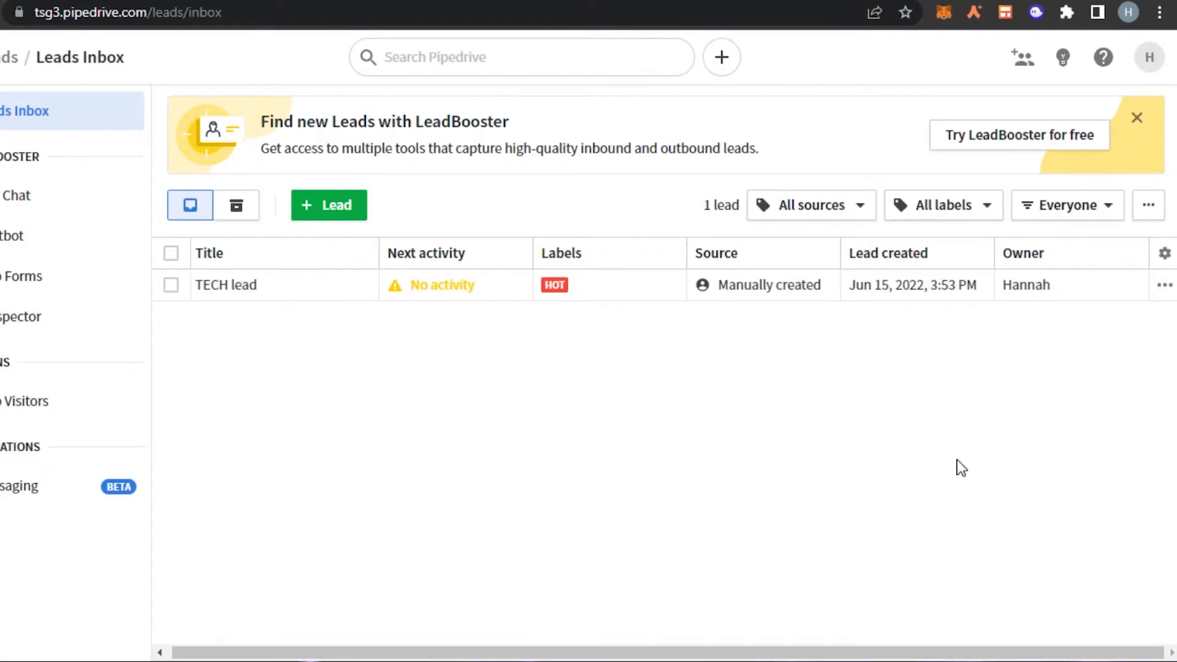
pyautogui.click(1165, 286)
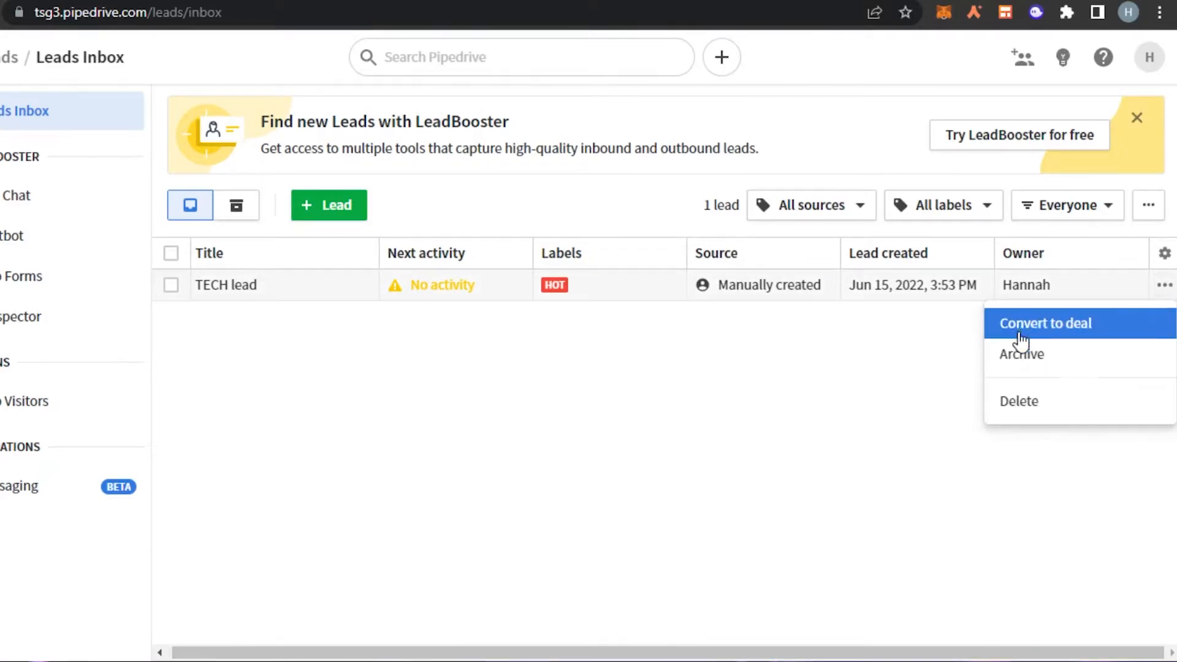
pyautogui.click(658, 436)
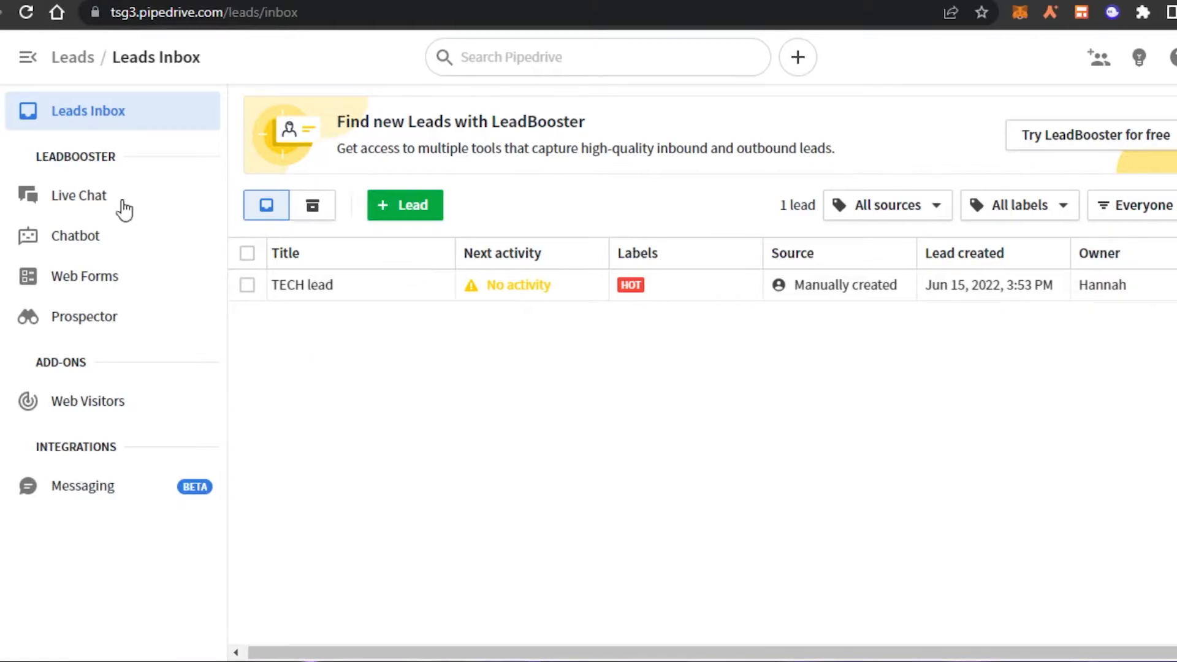
pyautogui.click(23, 167)
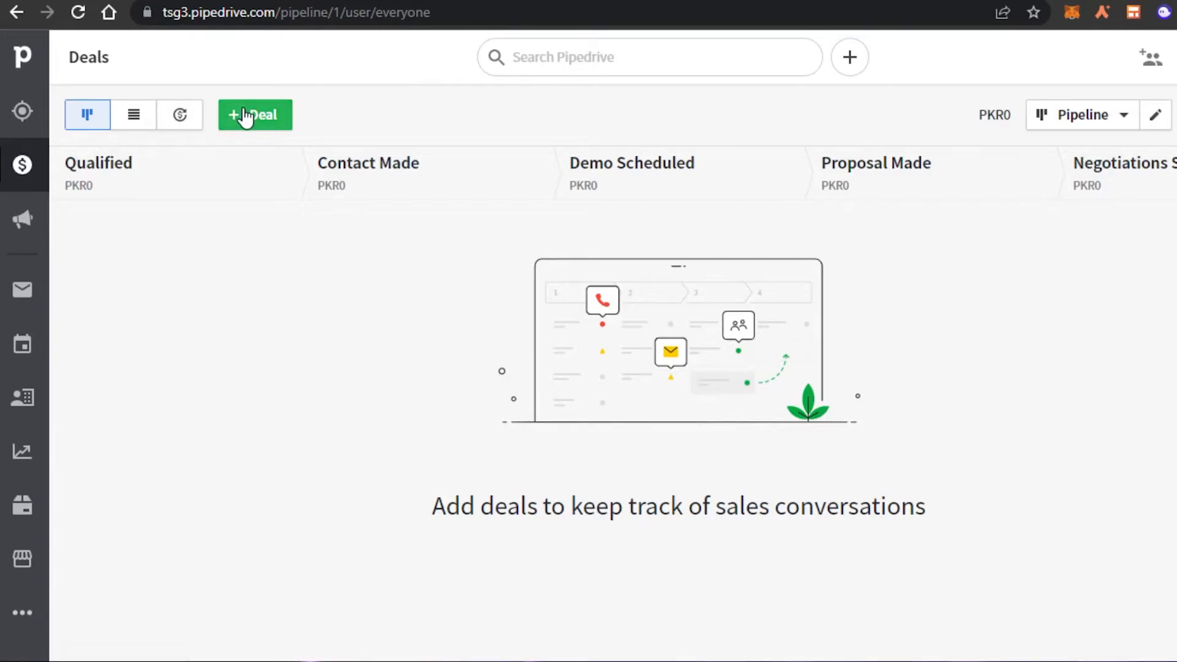
# Step: Start a new deal with a new contact, new organization Down and value 7000
pyautogui.click(263, 118)
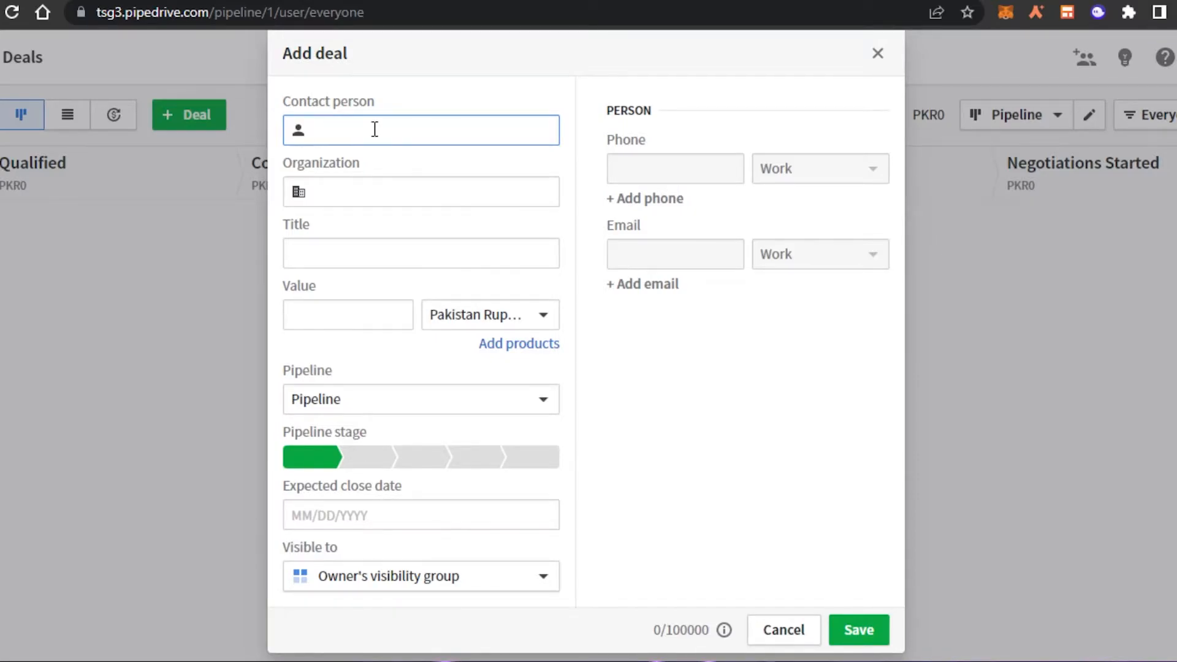
pyautogui.write('V')
pyautogui.press('BackSpace')
pyautogui.write('Ben')
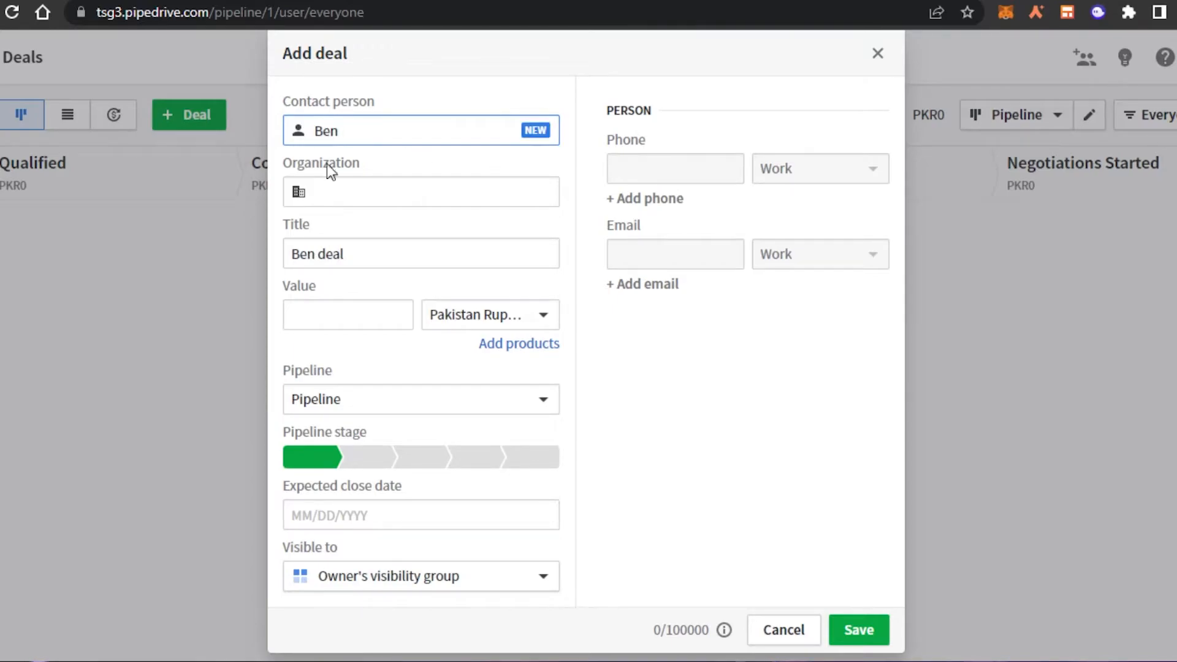
pyautogui.click(376, 195)
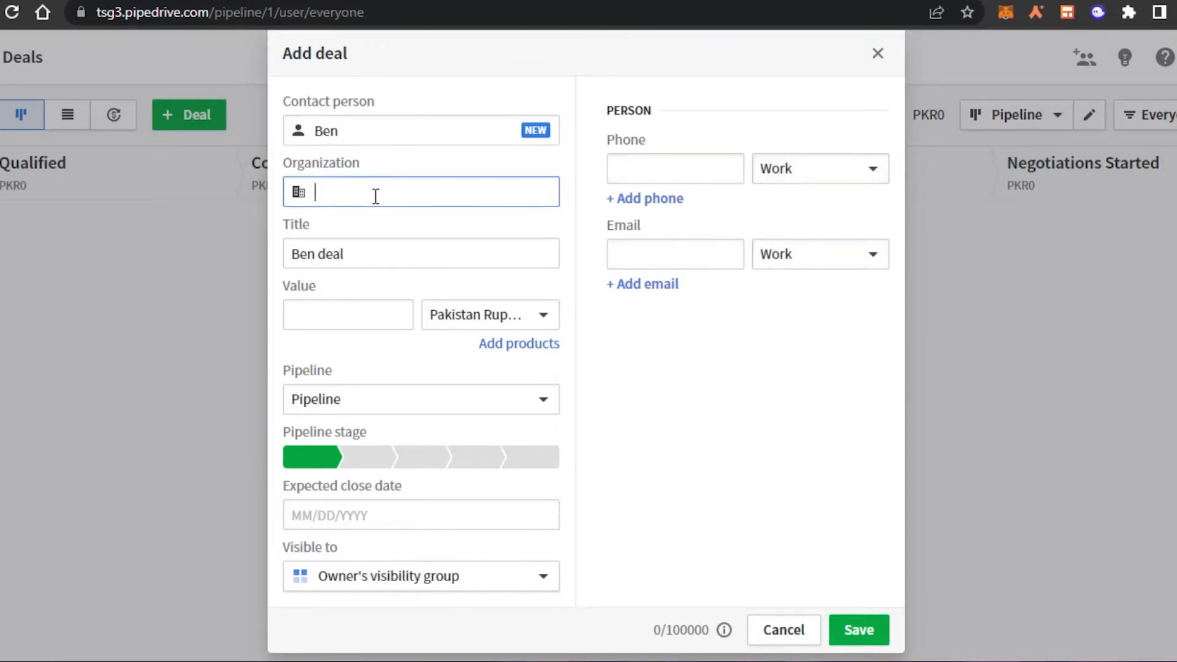
pyautogui.write('Down')
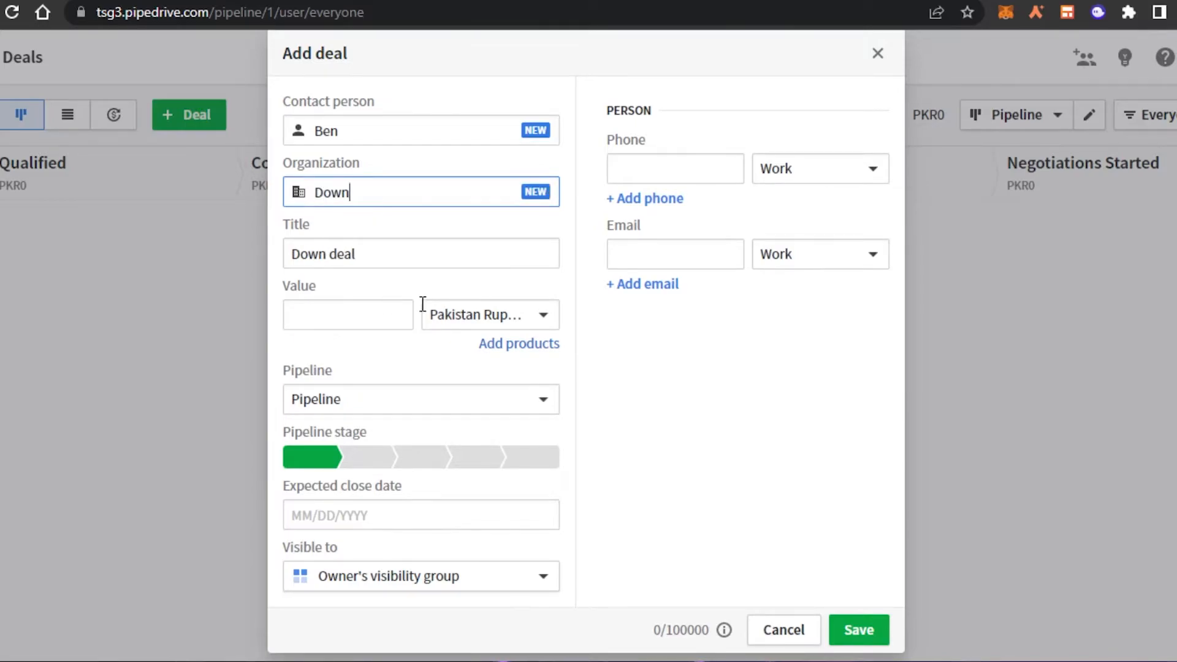
pyautogui.click(350, 320)
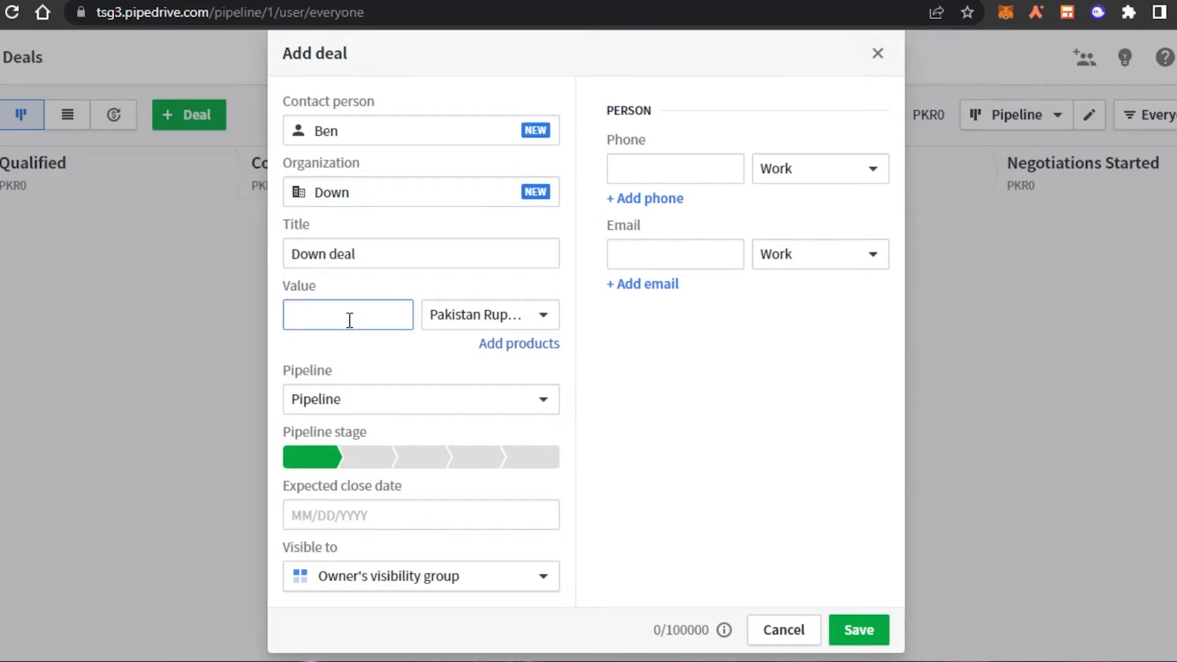
pyautogui.write('5')
pyautogui.press('BackSpace')
pyautogui.write('7000')
# Step: Set the deal currency to US Dollar, keep the default Pipeline, and choose the Contact Made stage
pyautogui.click(481, 316)
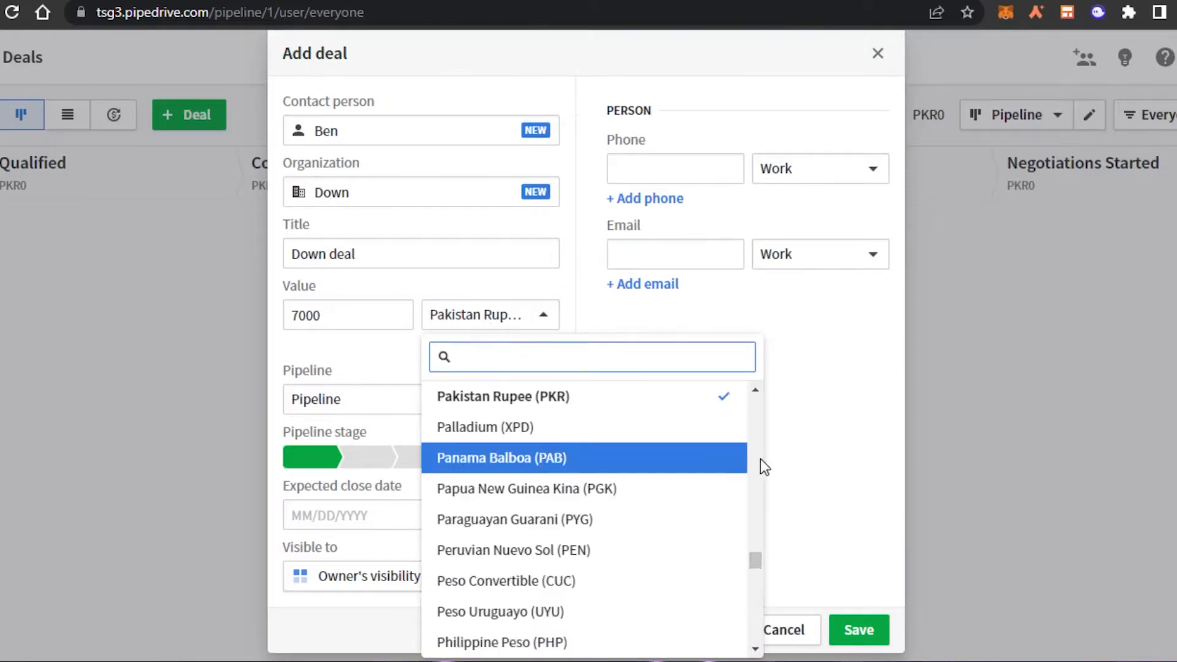
pyautogui.moveTo(760, 568); pyautogui.dragTo(756, 634)
pyautogui.scroll(1, 549, 494)
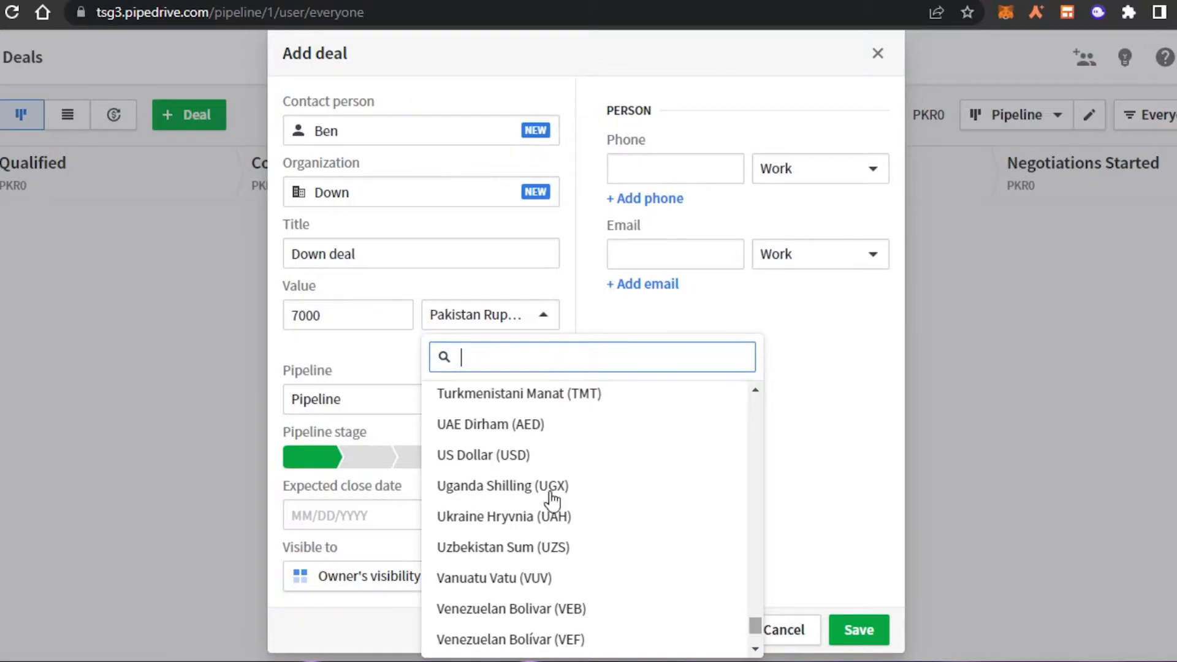
pyautogui.click(456, 451)
pyautogui.click(373, 401)
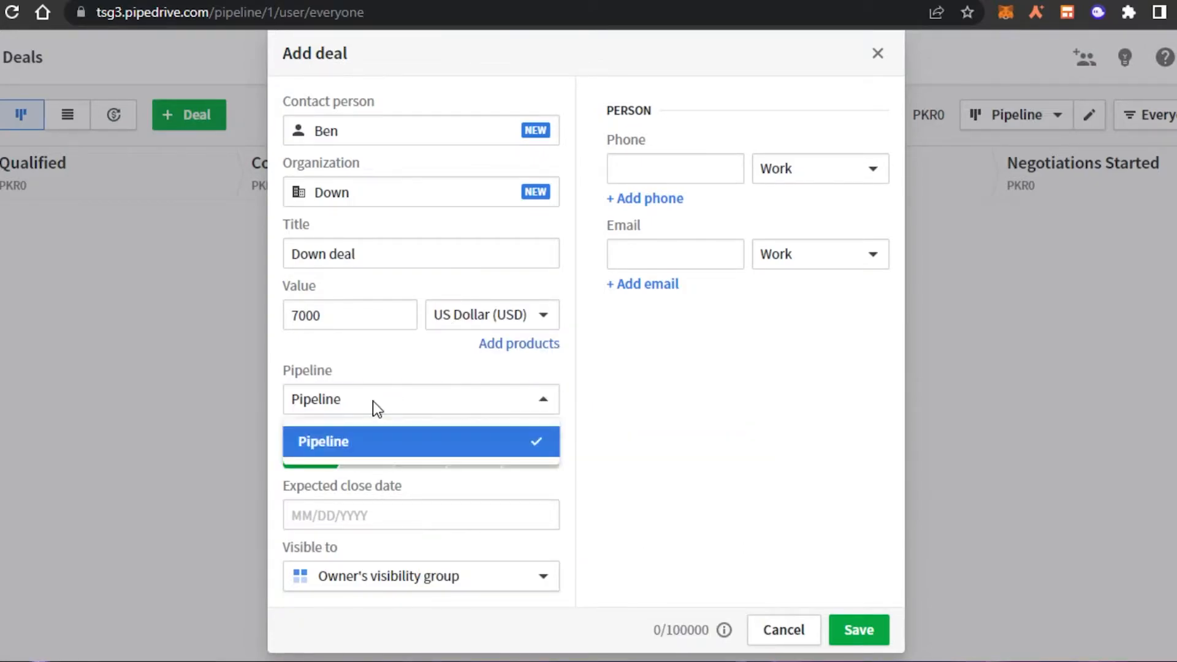
pyautogui.click(372, 448)
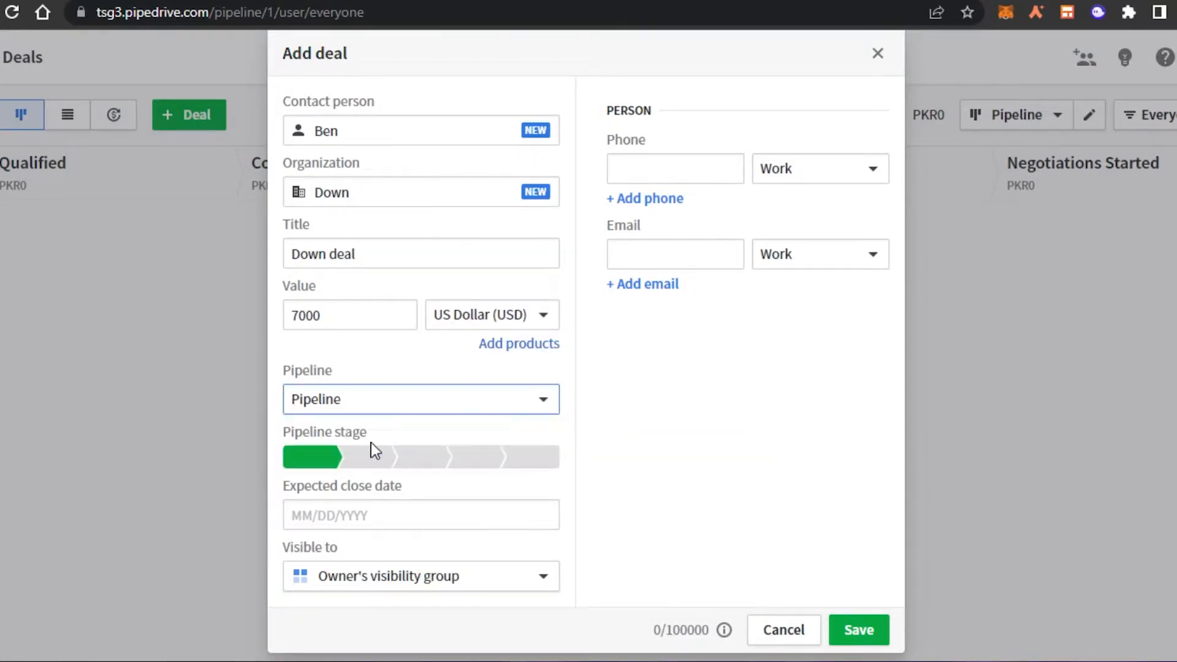
pyautogui.click(362, 460)
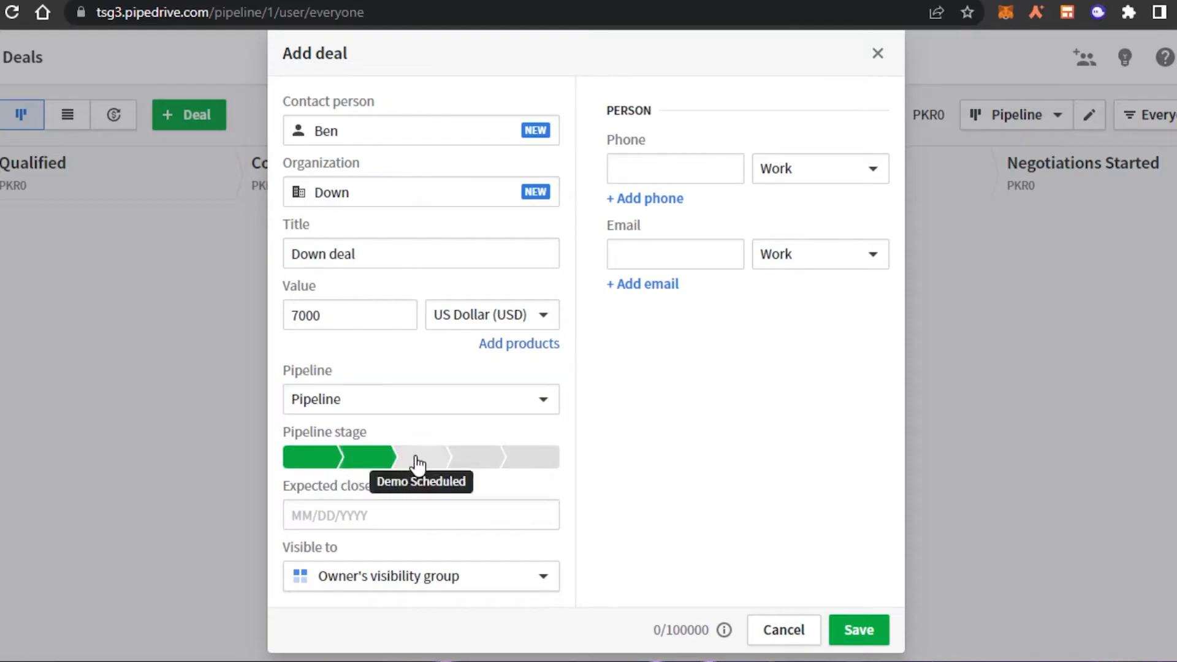
# Step: Move the Down deal to Proposal Made, set the close date to June 22, 2022, add a phone number, and save
pyautogui.click(469, 464)
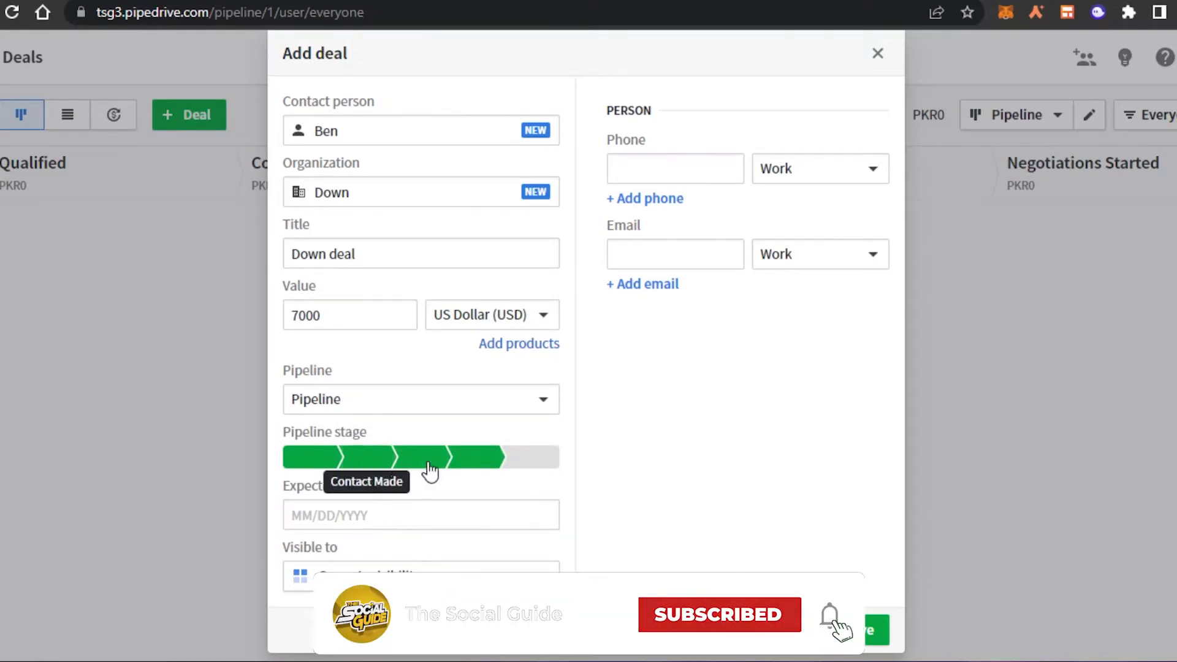
pyautogui.click(467, 474)
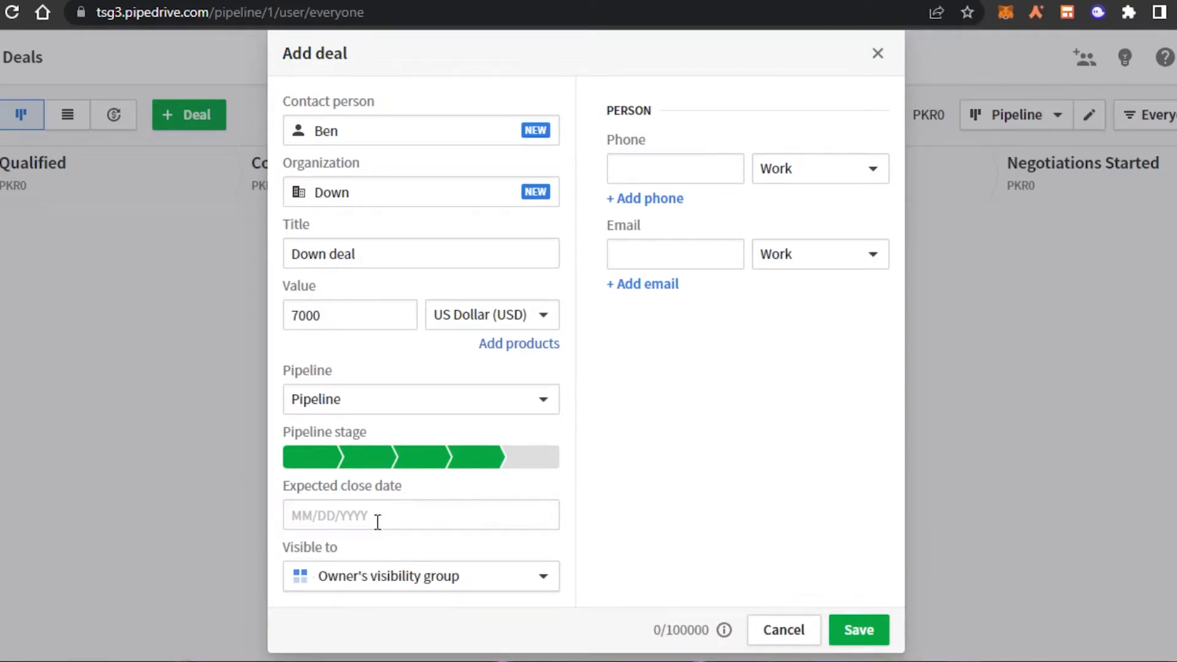
pyautogui.click(354, 517)
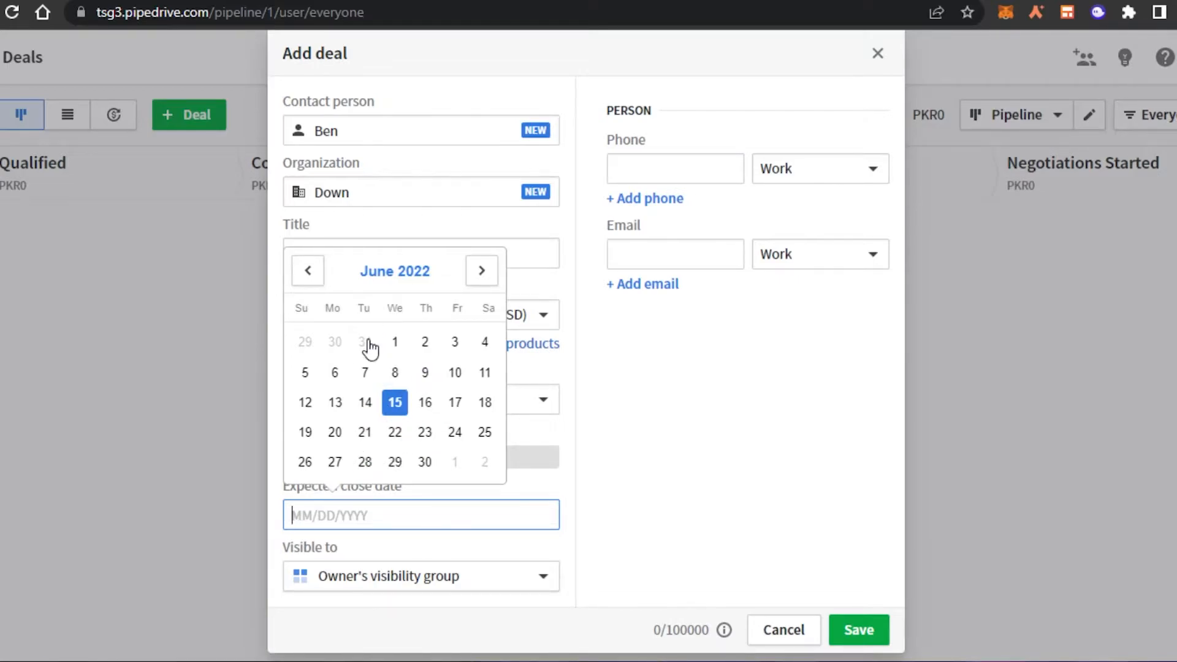
pyautogui.click(399, 435)
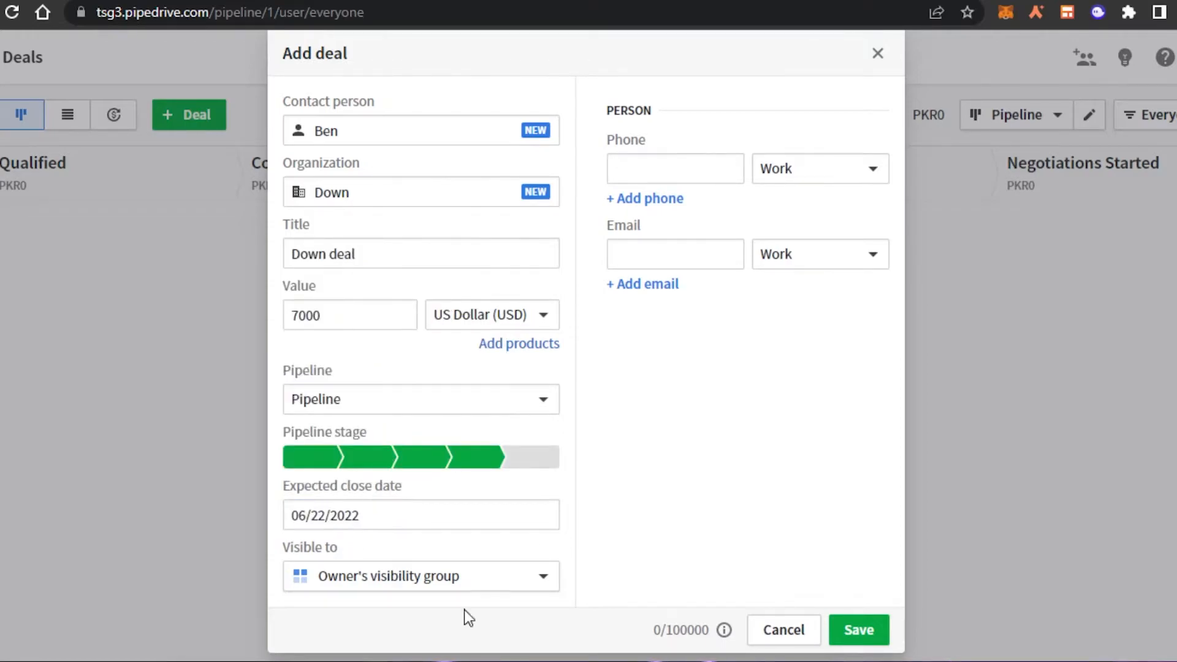
pyautogui.click(645, 160)
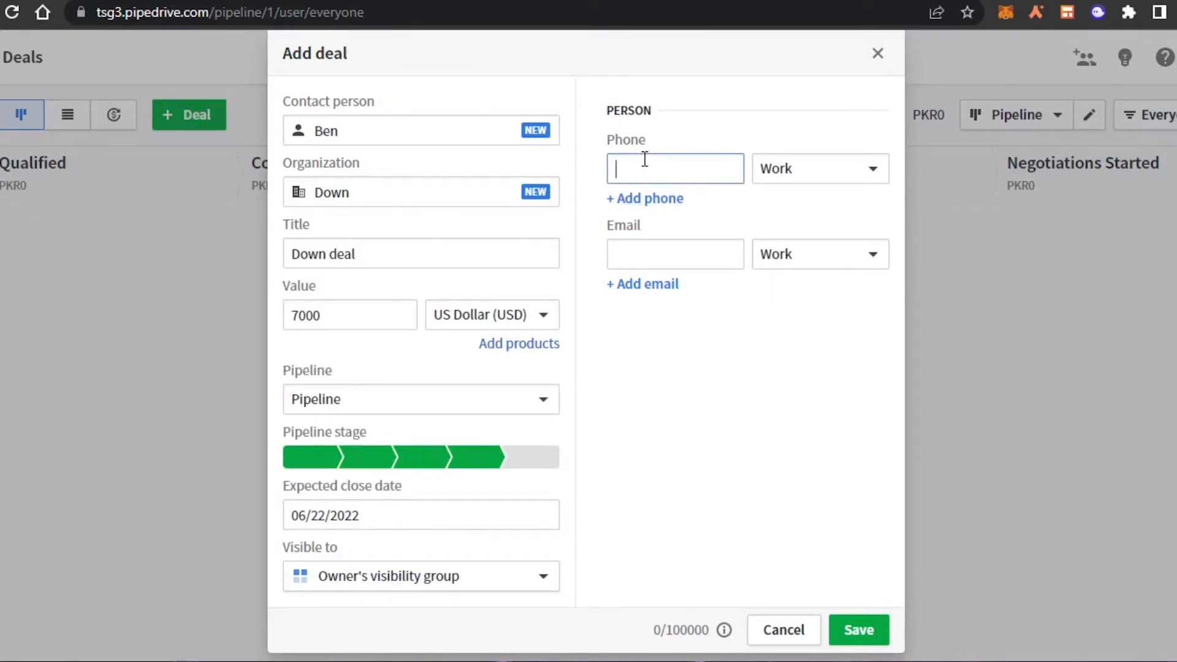
pyautogui.write('+1999999999')
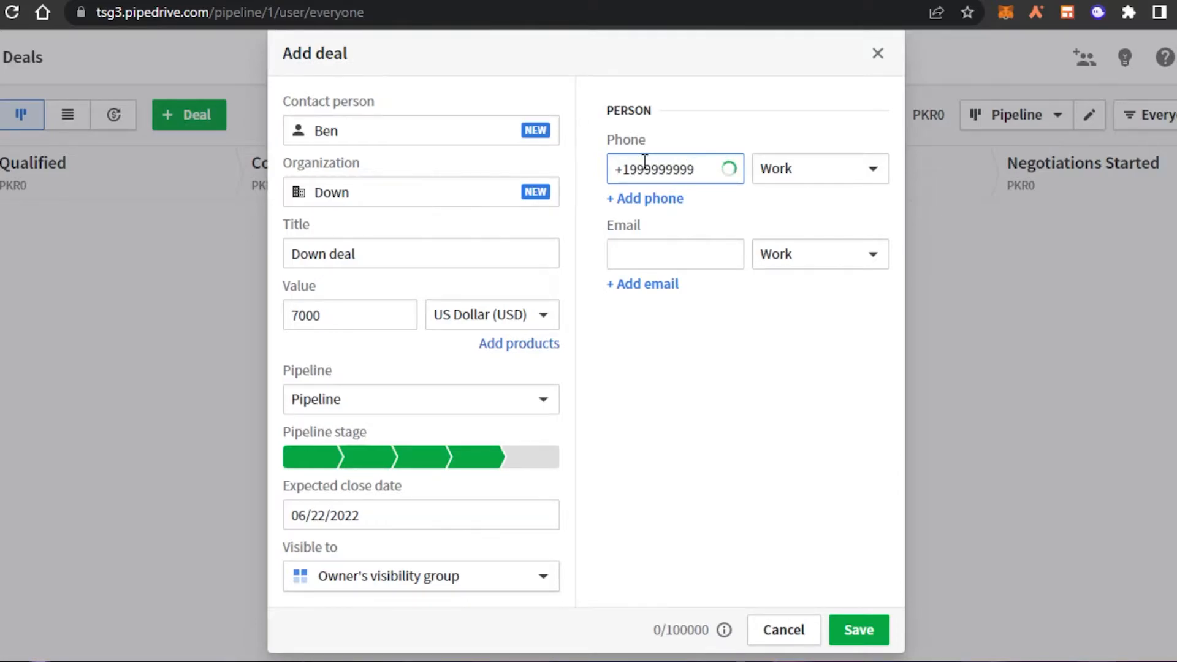
pyautogui.click(649, 248)
pyautogui.click(858, 629)
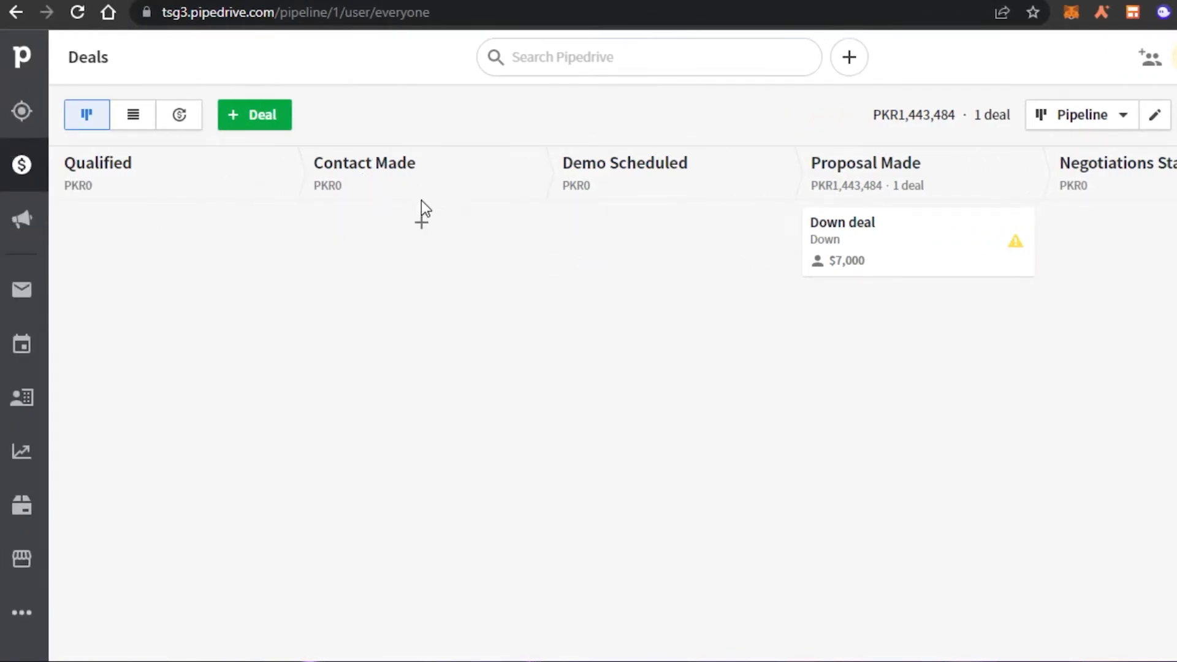
# Step: Discard a new Contact Made deal form, then drag the Down deal card into the Proposal Made column
pyautogui.click(417, 222)
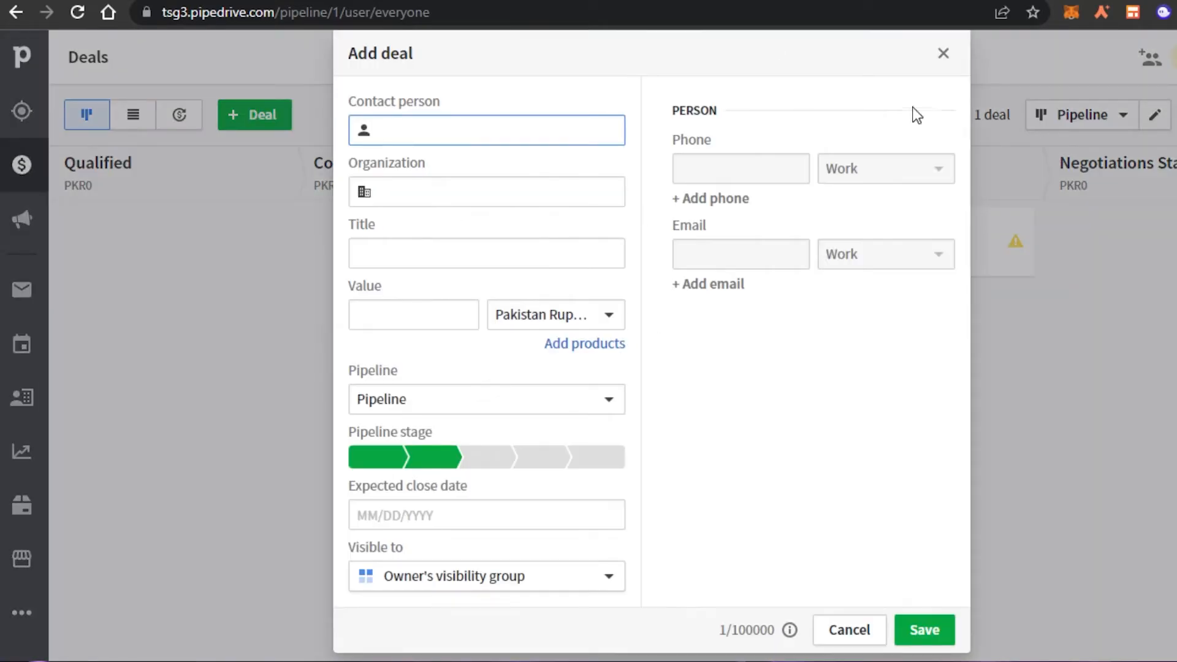
pyautogui.click(943, 53)
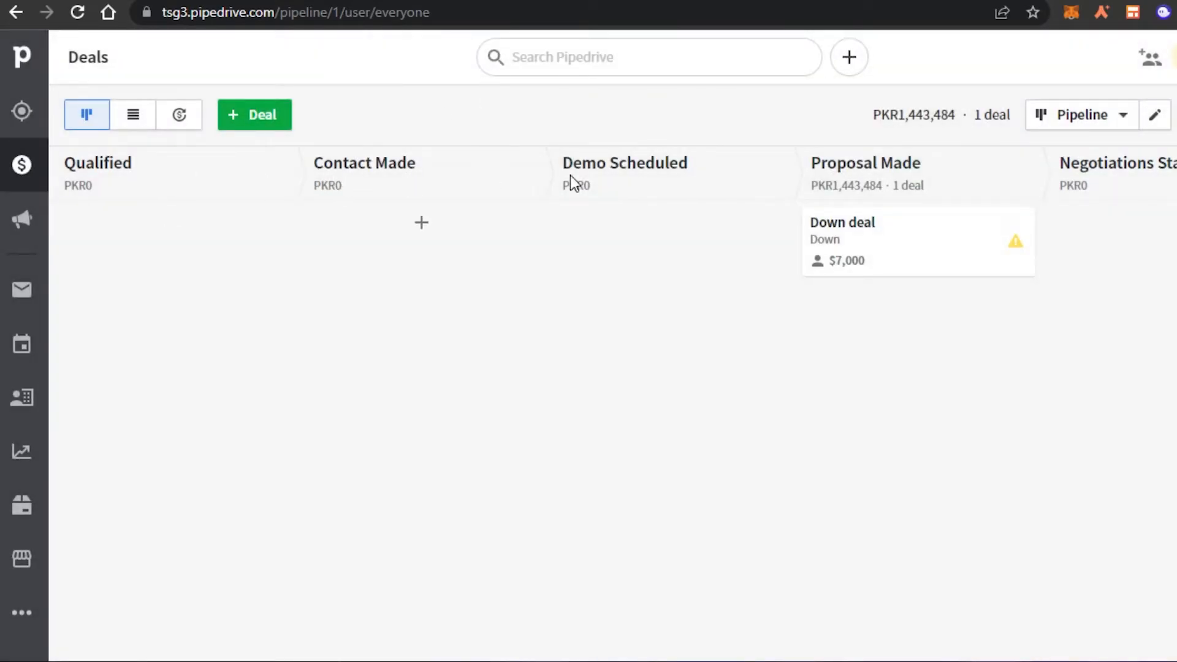
pyautogui.moveTo(918, 243); pyautogui.dragTo(892, 245)
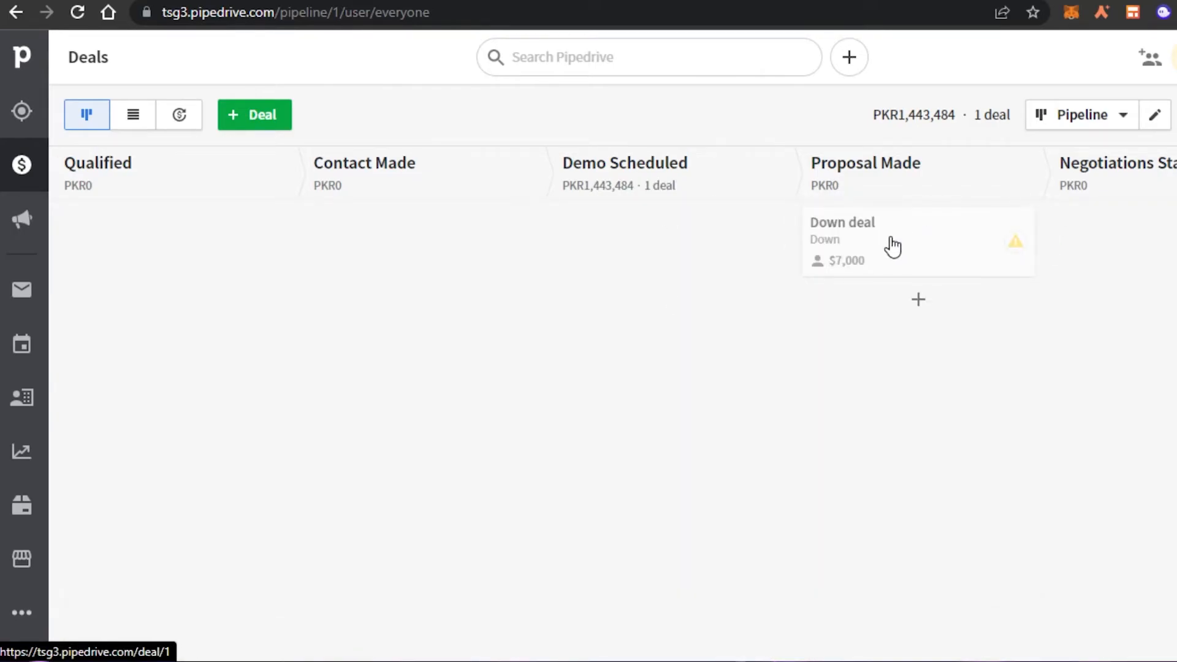
pyautogui.moveTo(892, 246); pyautogui.dragTo(1057, 205)
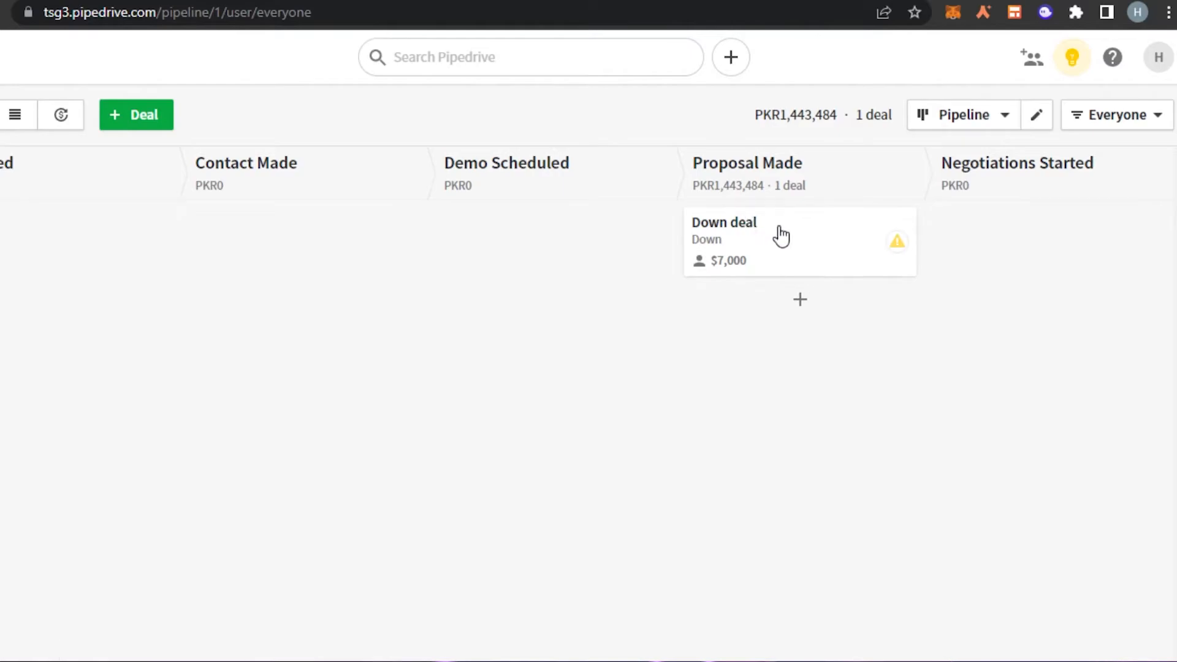
pyautogui.click(23, 212)
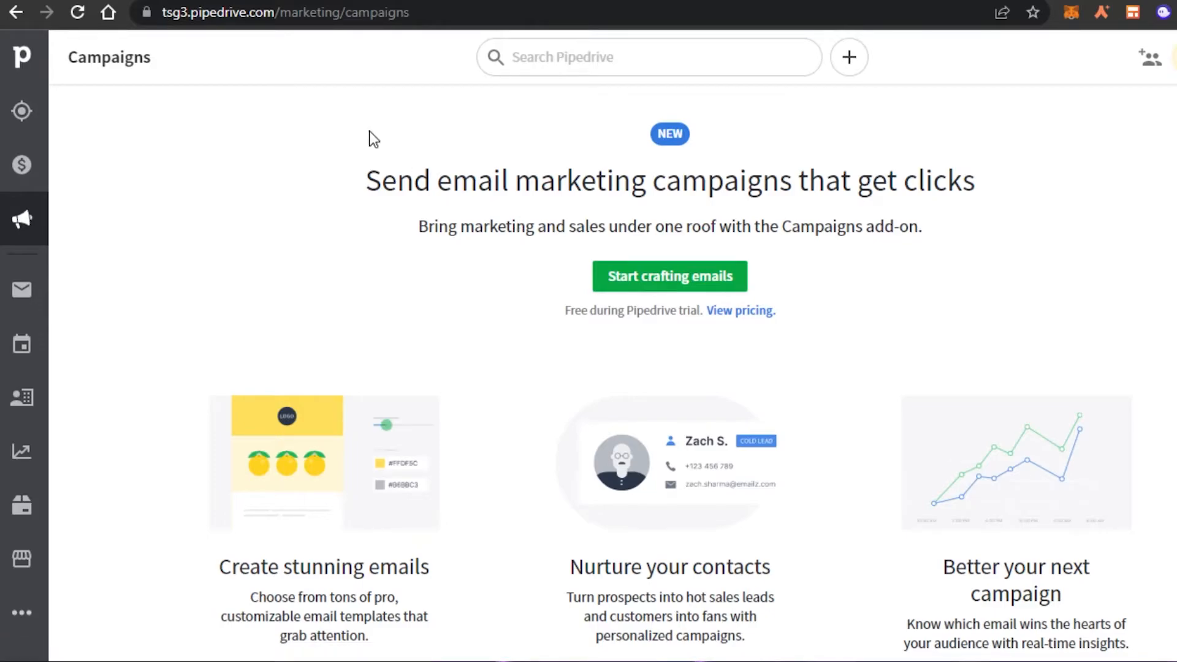
# Step: Try Start crafting emails on the Campaigns page, then go back
pyautogui.click(668, 273)
pyautogui.hotkey('alt', 'Left')
# Step: Open the Mail Drafts folder and scroll through the Sales Inbox pitch
pyautogui.click(12, 309)
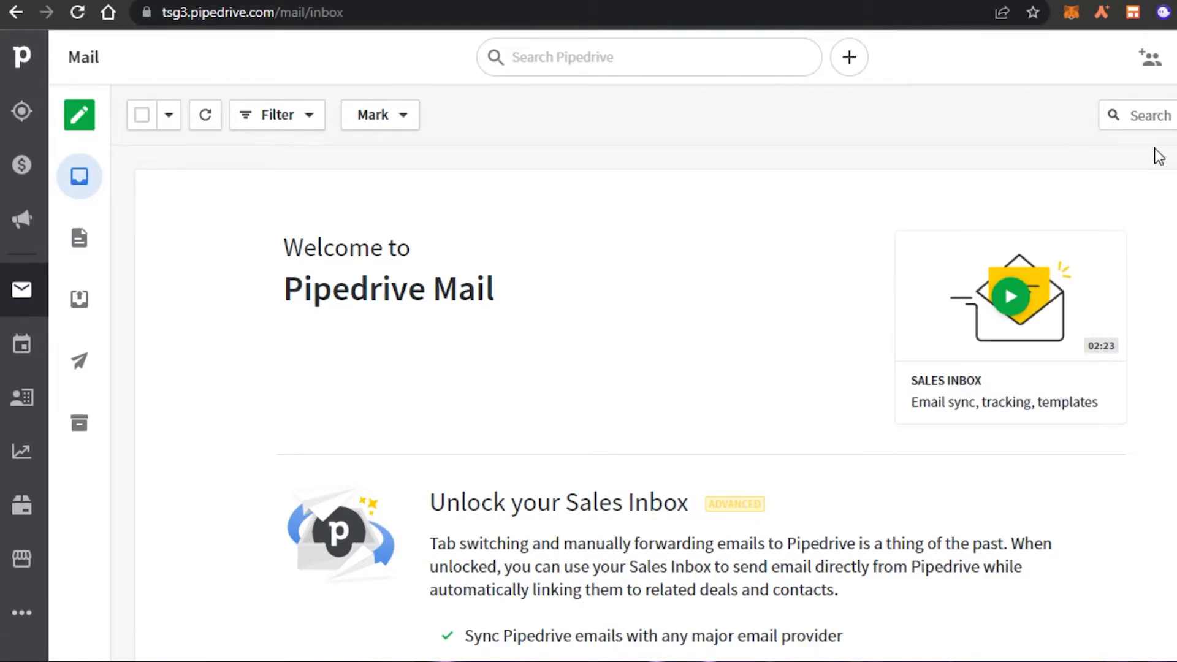
pyautogui.click(92, 122)
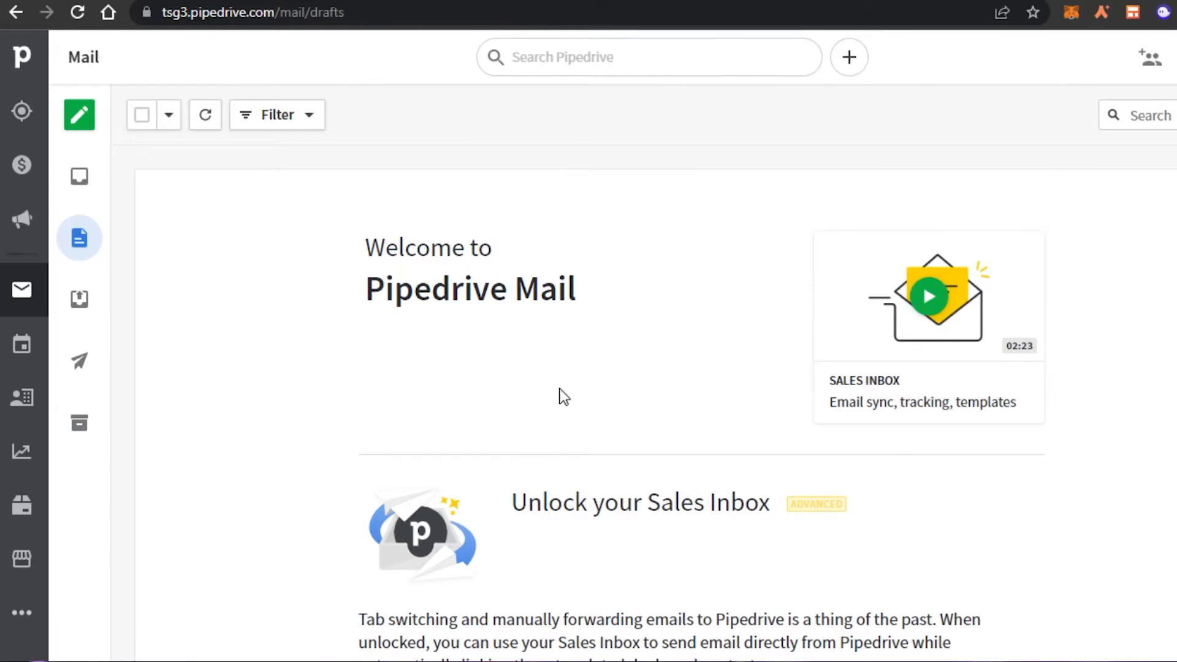
pyautogui.moveTo(1171, 353); pyautogui.dragTo(1175, 298)
pyautogui.scroll(-3, 1176, 298)
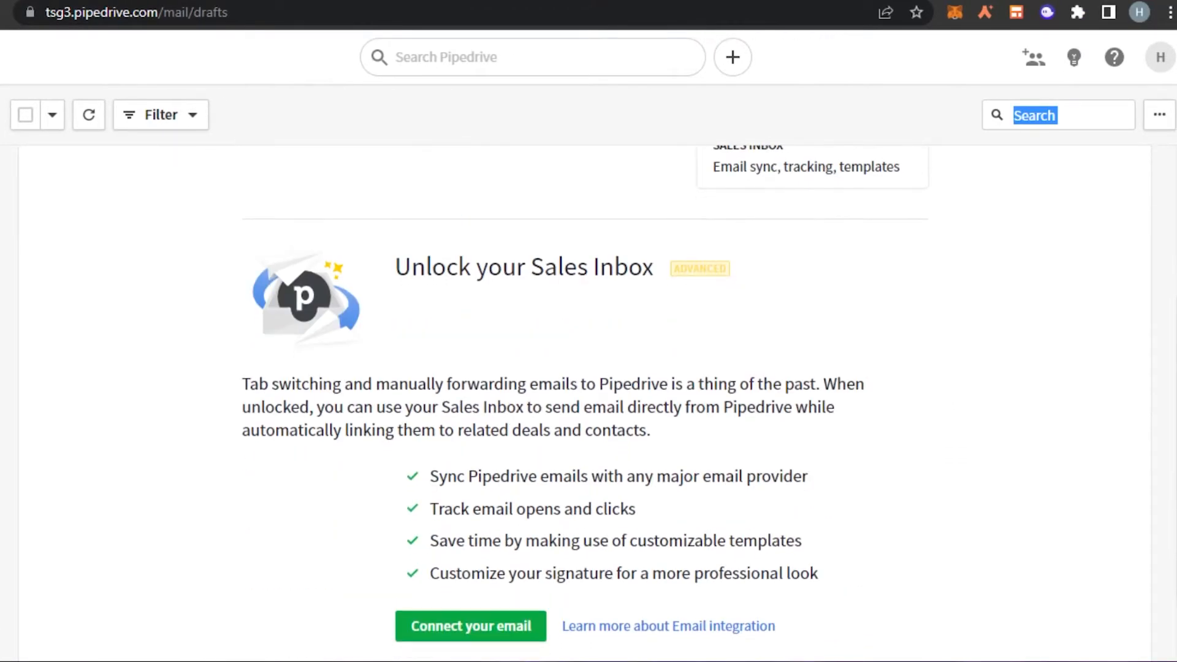
pyautogui.click(1175, 298)
pyautogui.scroll(-1, 585, 399)
pyautogui.scroll(2, 586, 398)
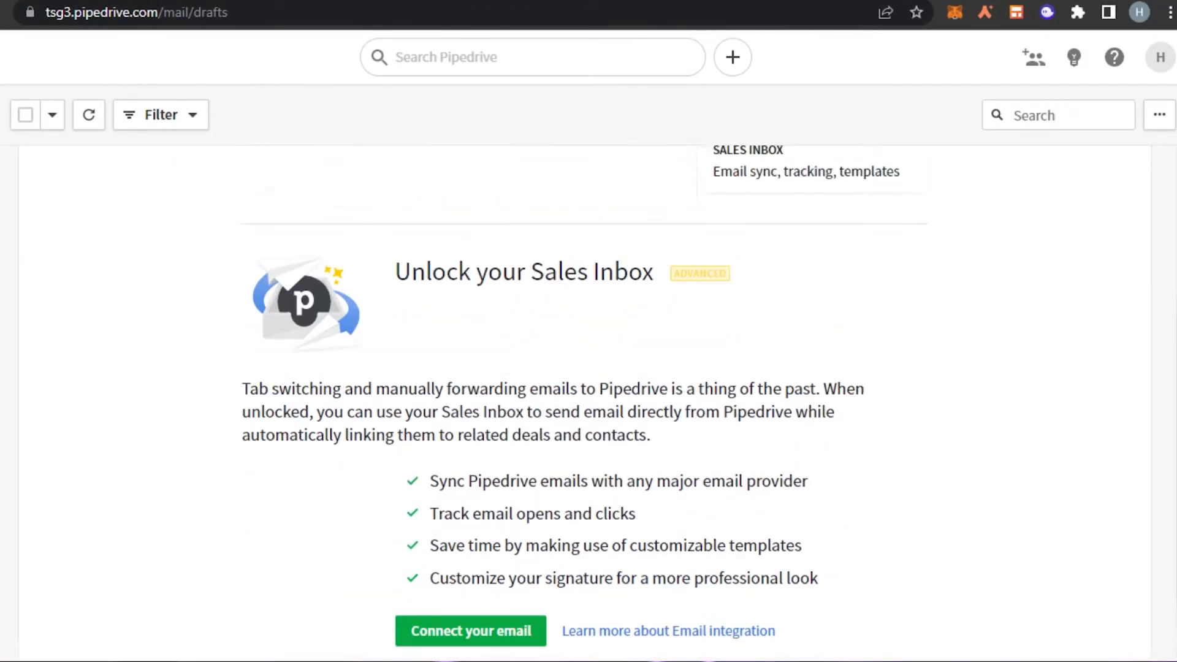
pyautogui.scroll(1, 586, 399)
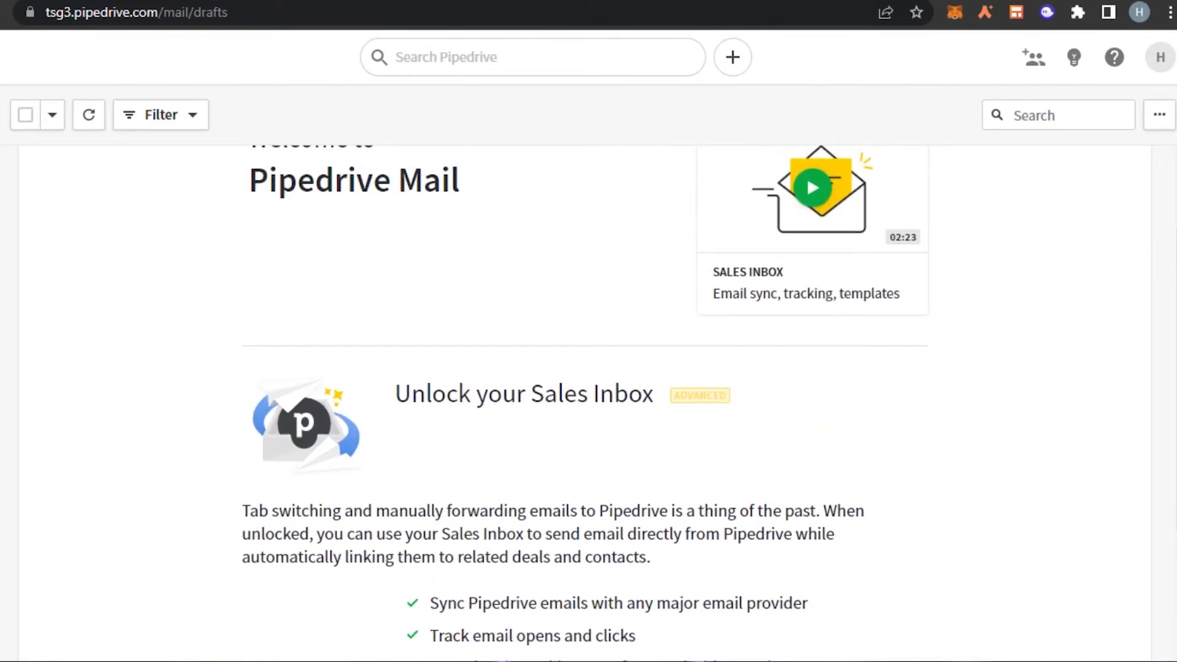
pyautogui.scroll(2, 586, 399)
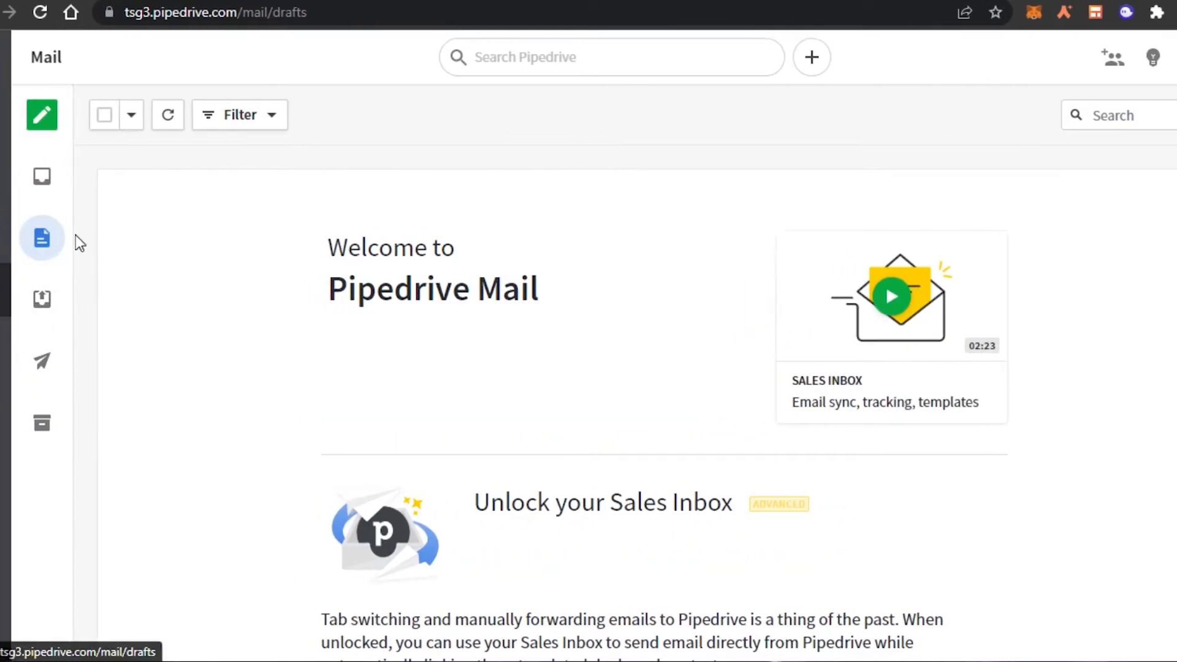
# Step: Open the Activities list from the sidebar to confirm no activities exist yet
pyautogui.click(22, 343)
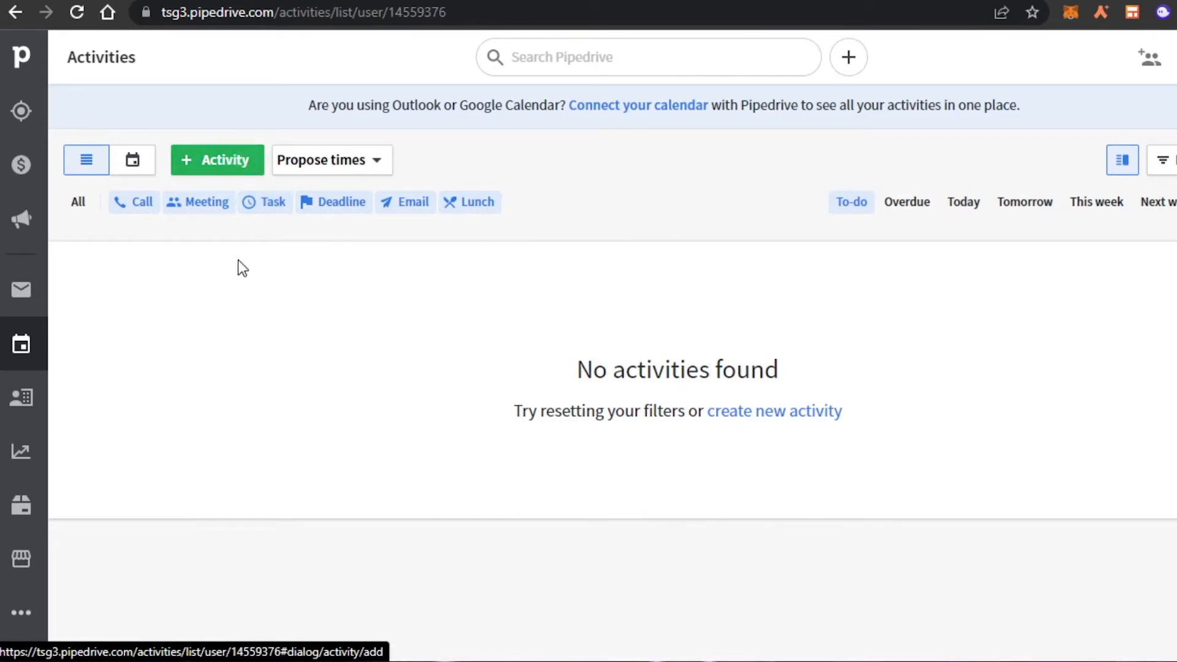
# Step: Start a new Call activity from 4:30 to 5:00 PM, marked as Free
pyautogui.click(216, 160)
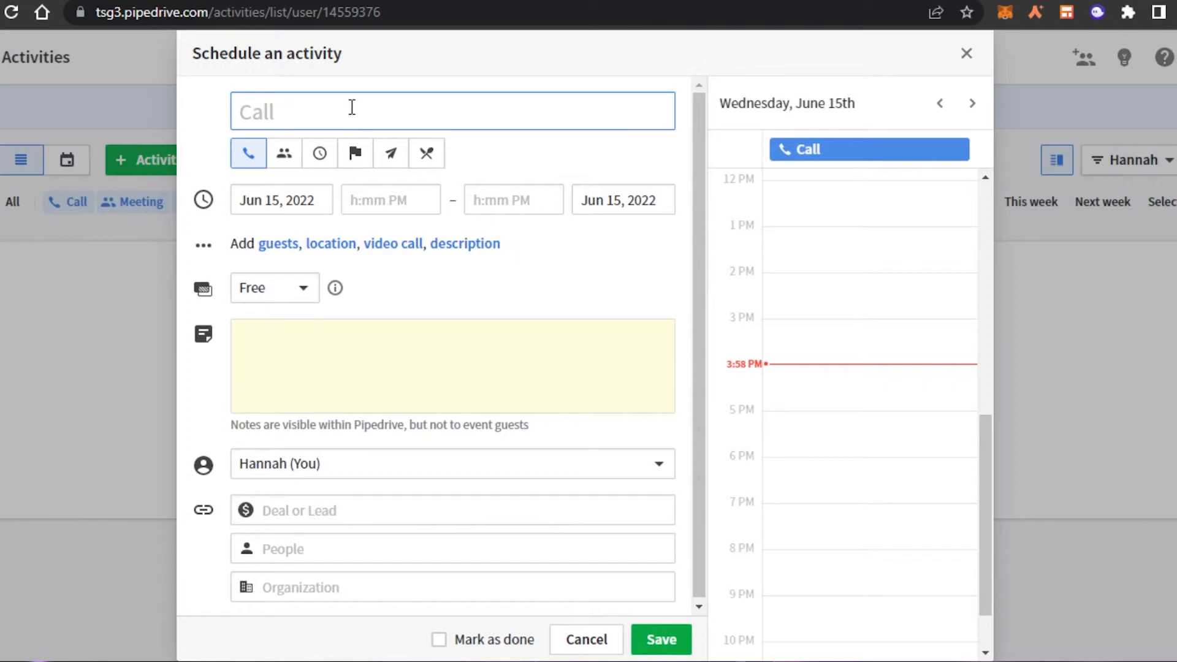
pyautogui.write('Call')
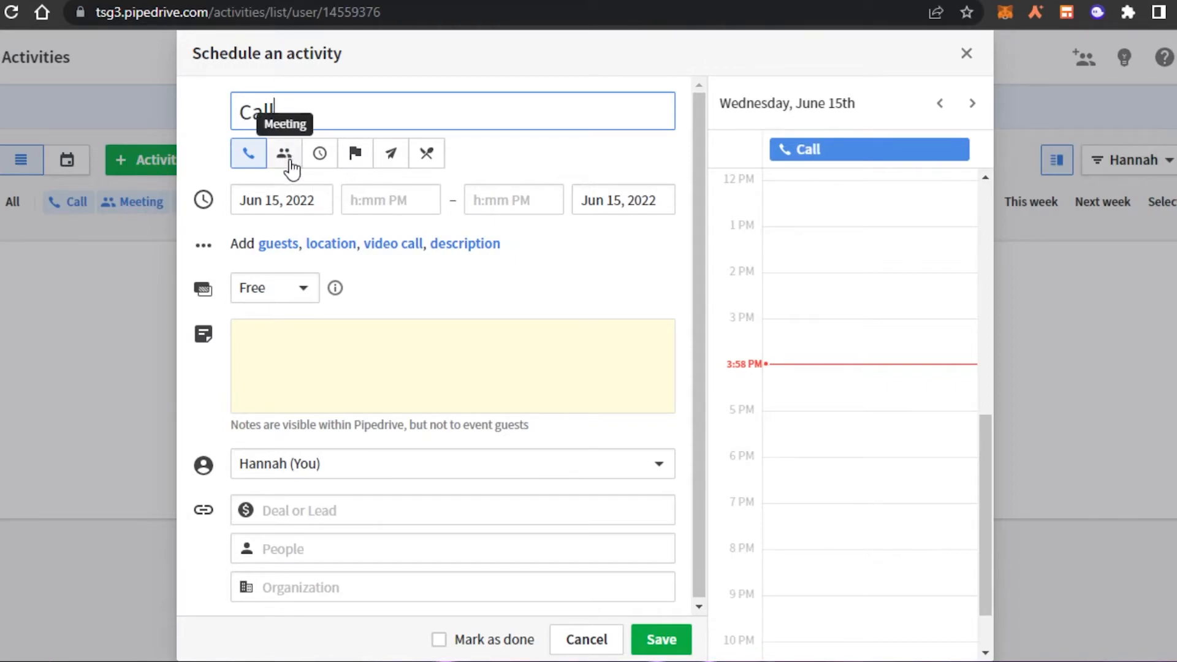
pyautogui.click(369, 204)
pyautogui.moveTo(499, 373)
pyautogui.mouseDown()
pyautogui.moveTo(503, 386)
pyautogui.moveTo(502, 371)
pyautogui.mouseUp()
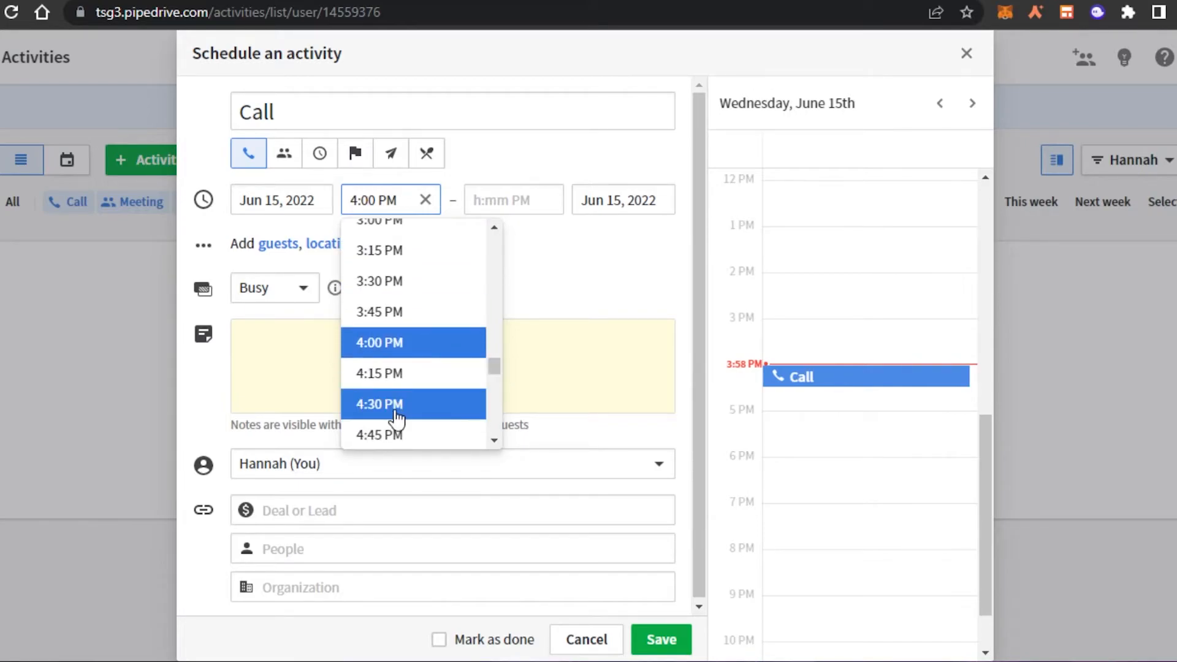
pyautogui.click(395, 416)
pyautogui.click(523, 199)
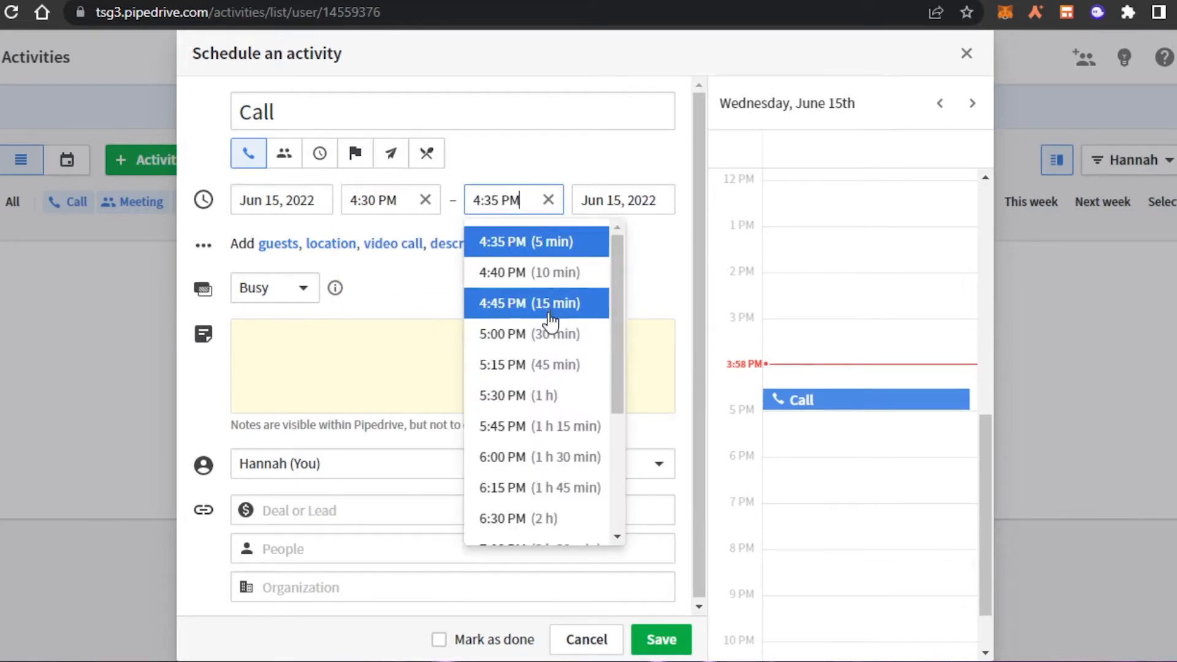
pyautogui.click(551, 334)
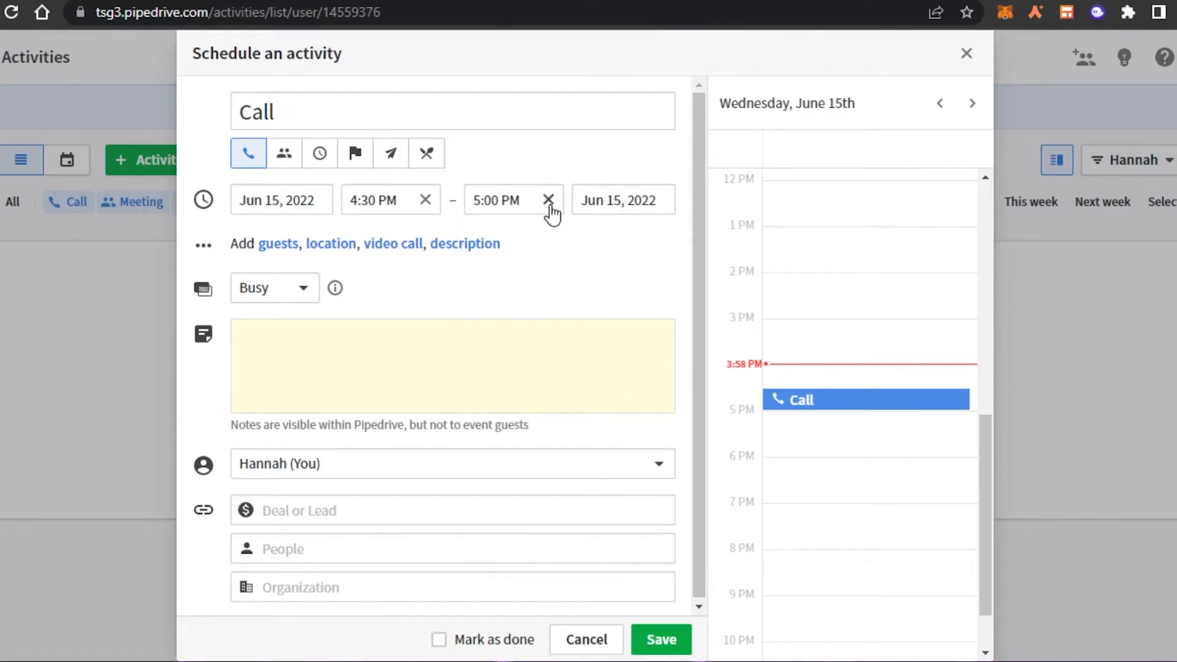
pyautogui.click(292, 286)
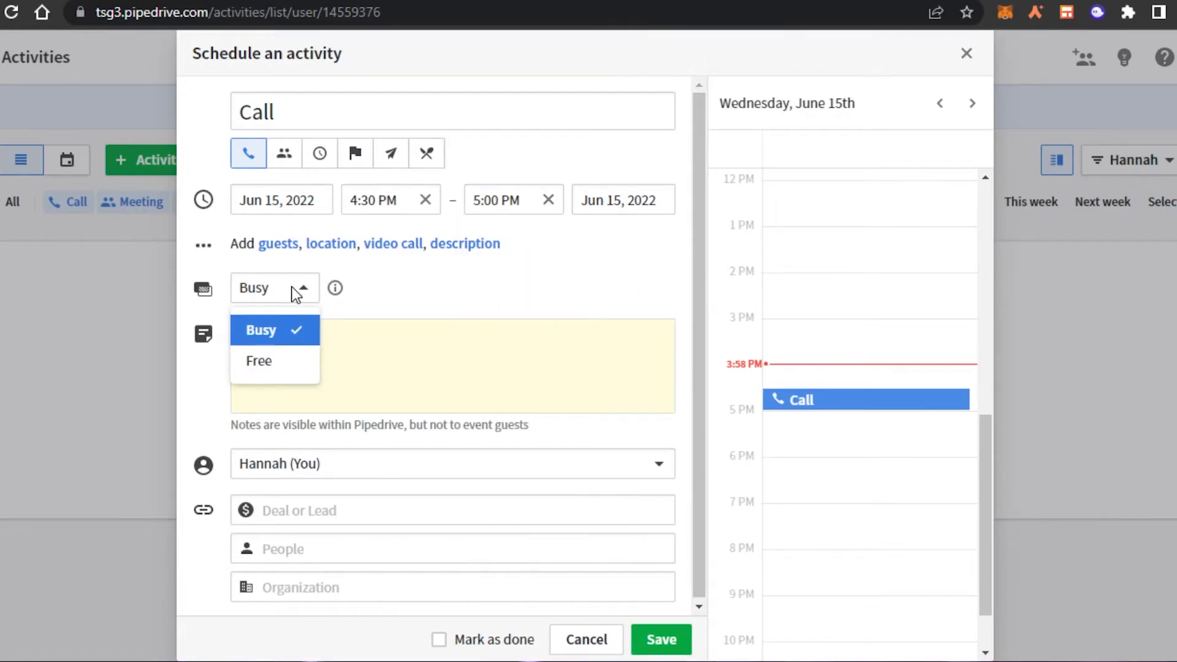
pyautogui.click(252, 364)
# Step: Add the note 'important notes', link a new contact person and organization 'down', then save the call
pyautogui.click(297, 352)
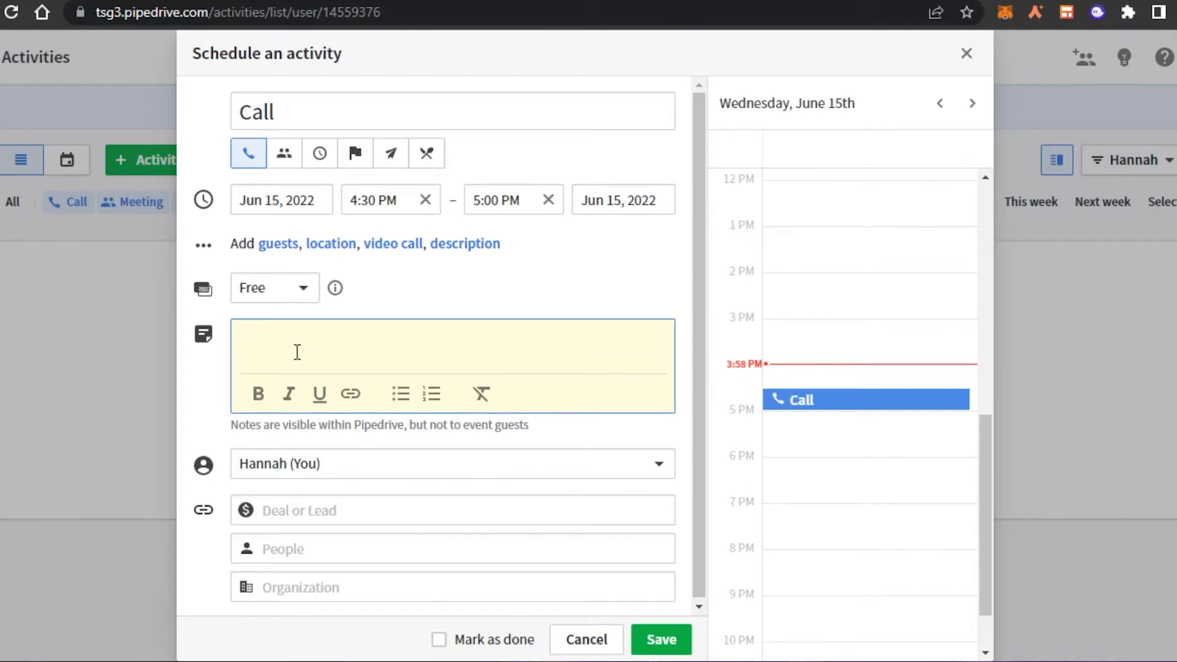
pyautogui.write('important notes')
pyautogui.click(276, 509)
pyautogui.click(201, 512)
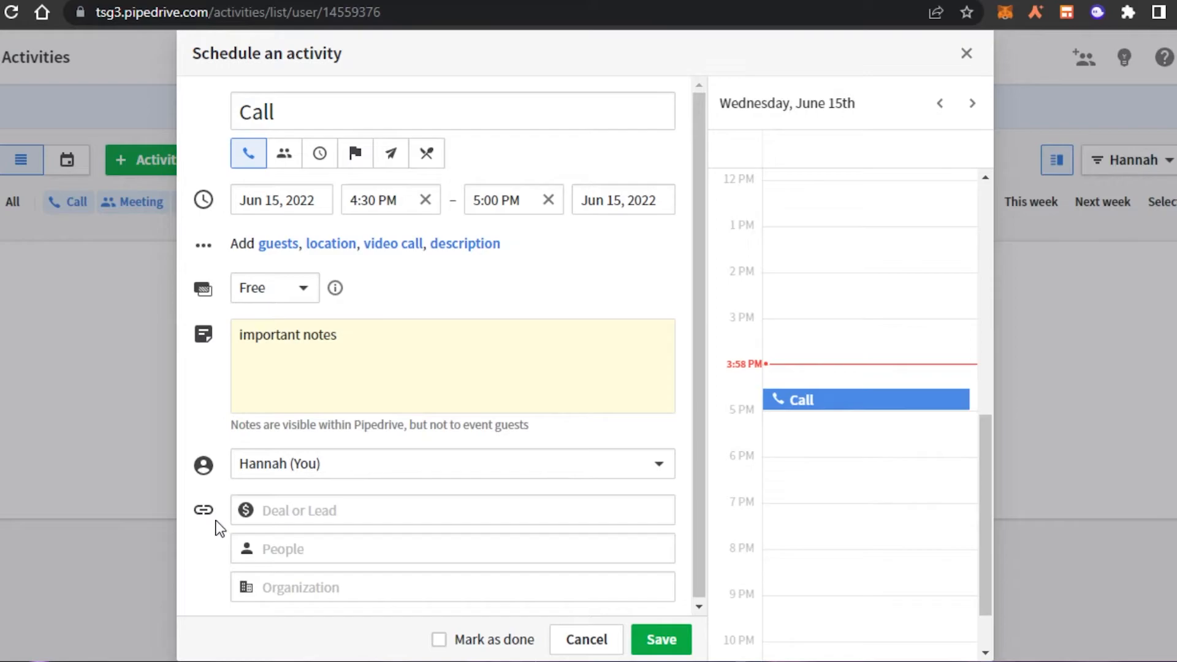
pyautogui.click(280, 555)
pyautogui.write('b')
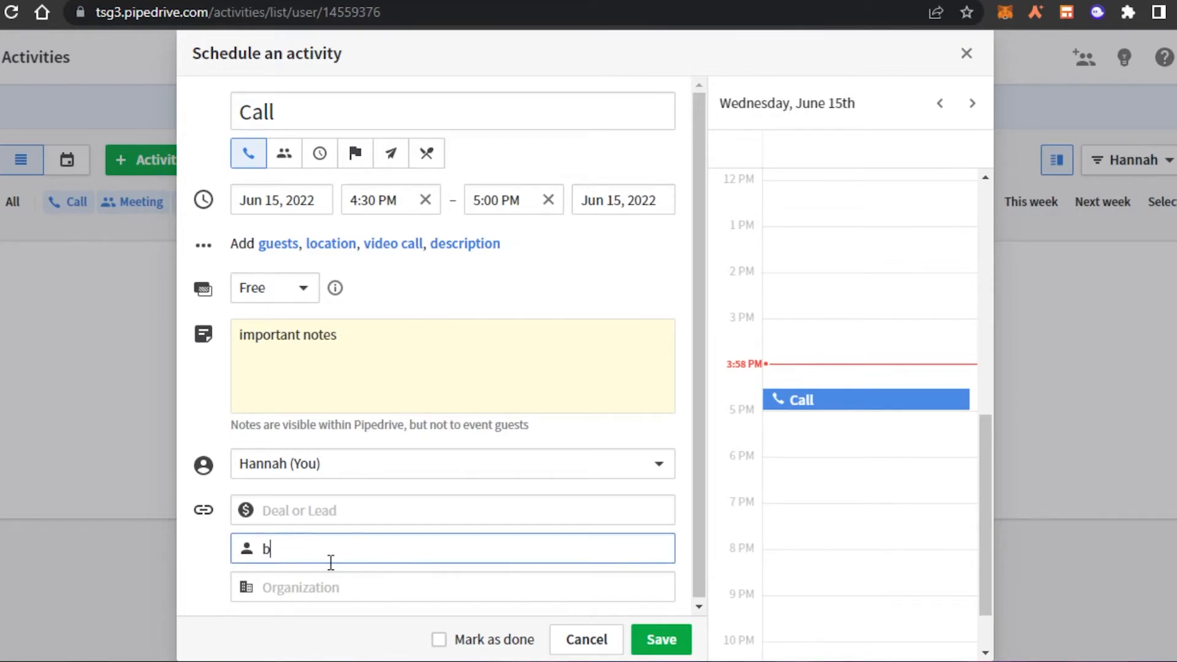
pyautogui.write('en')
pyautogui.press('Return')
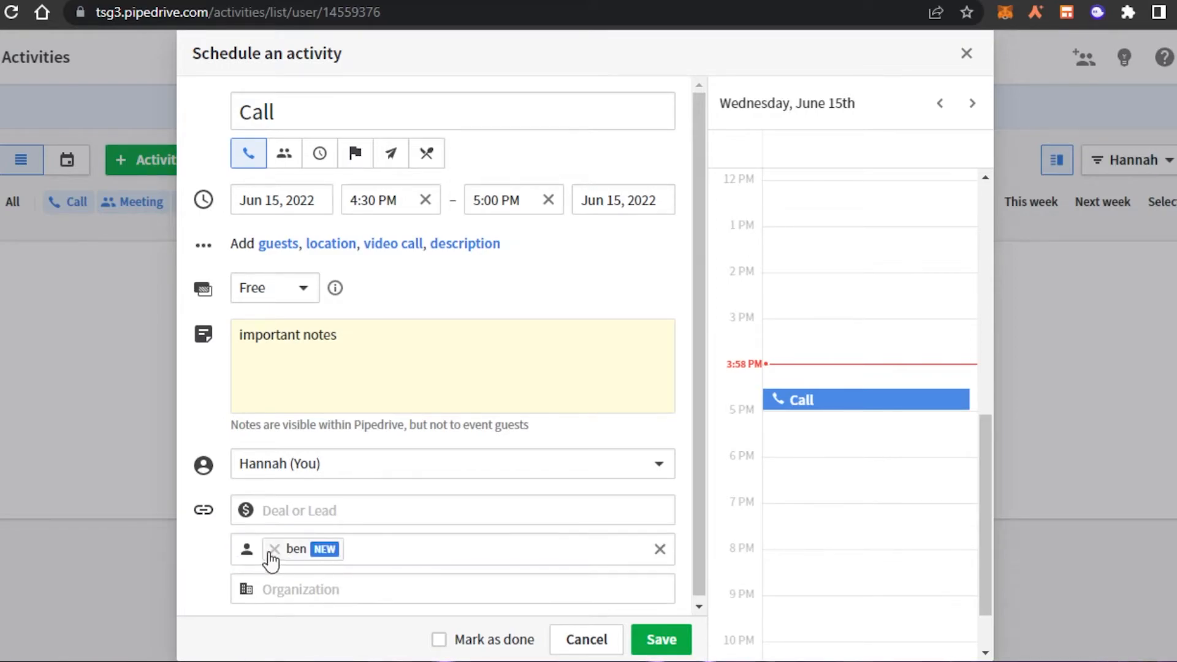
pyautogui.click(294, 597)
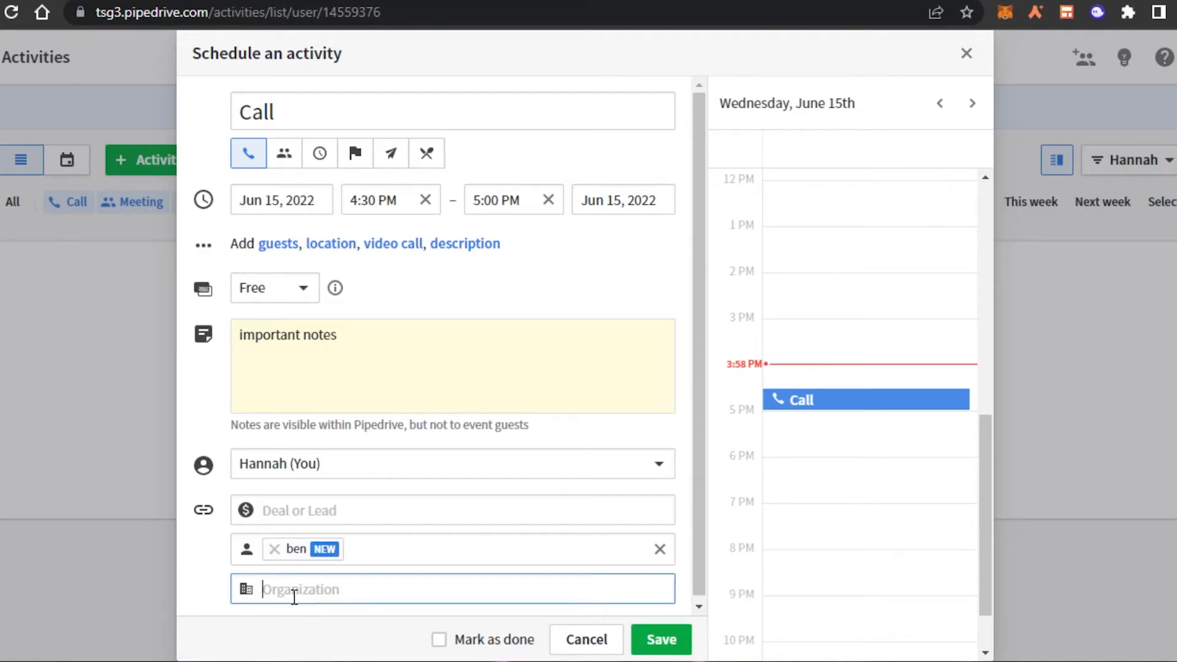
pyautogui.write('down')
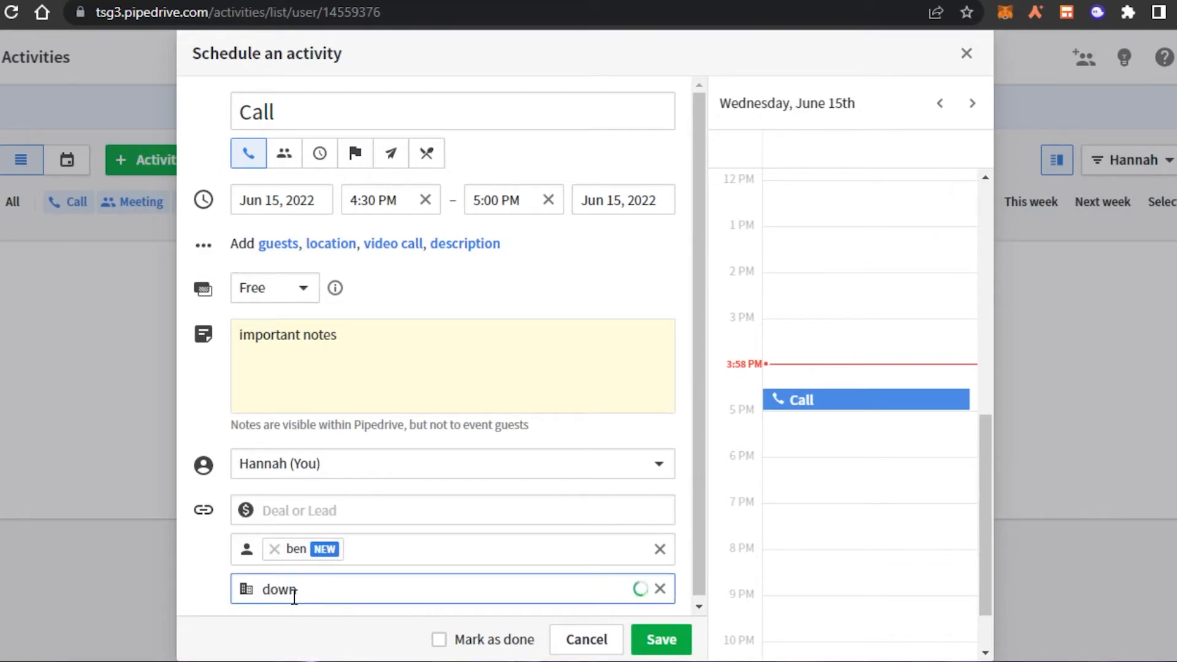
pyautogui.click(662, 639)
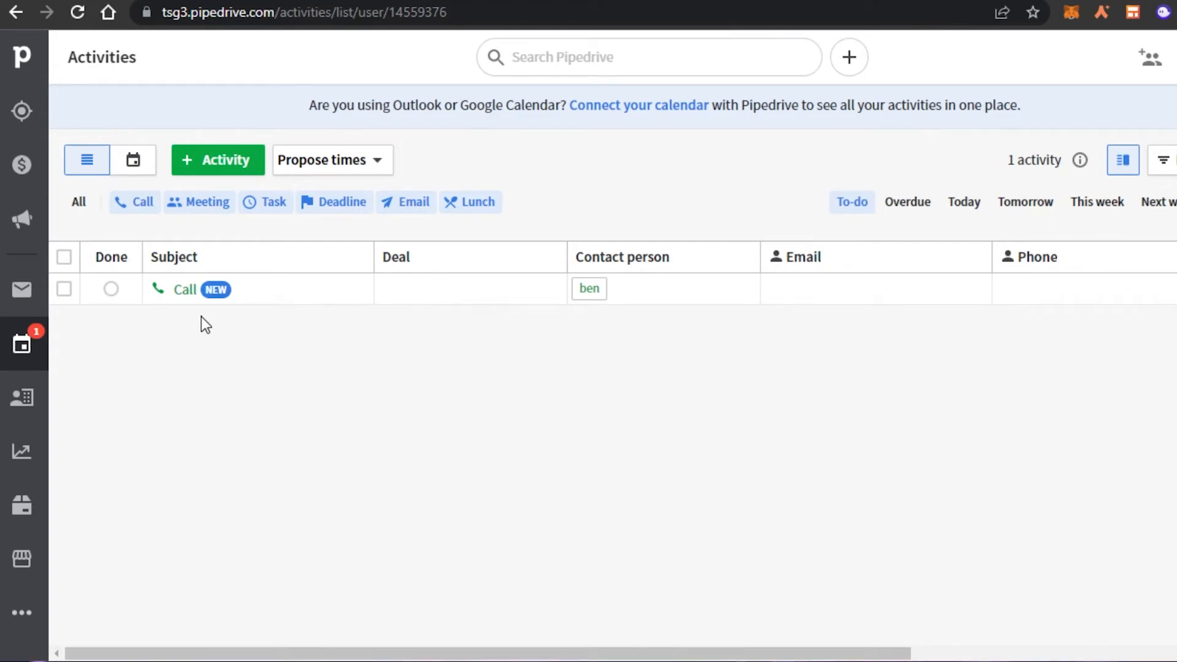
# Step: Save a Task 'task 1' with note 'send out the new leads', fixing its typos
pyautogui.click(218, 163)
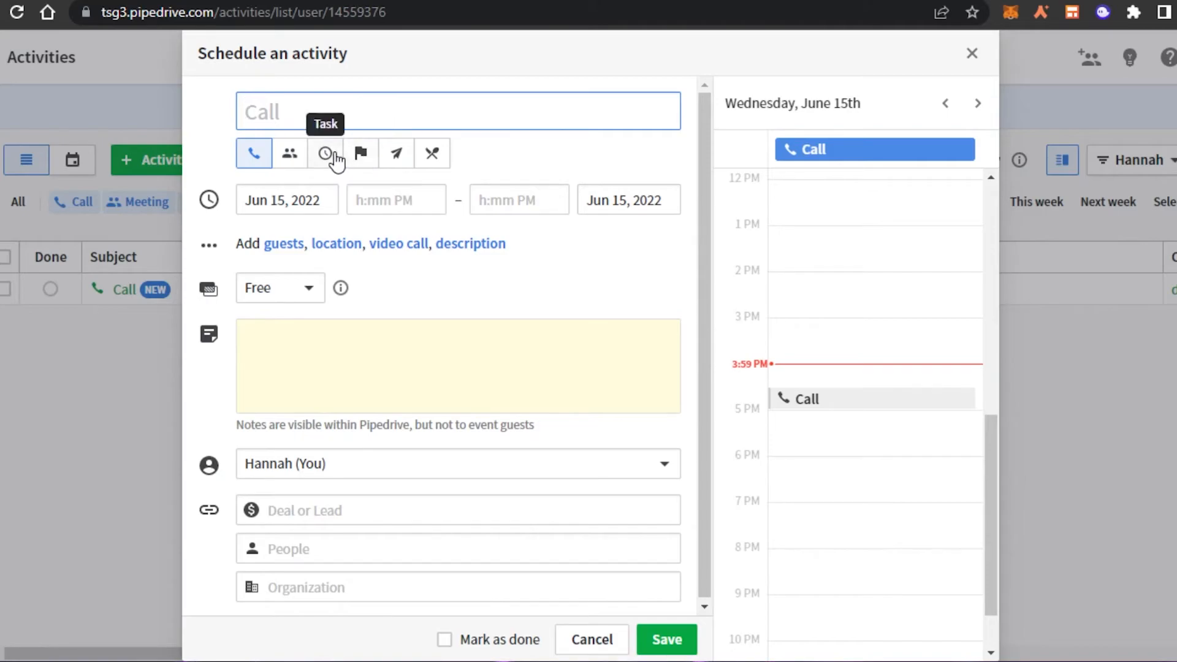
pyautogui.click(334, 157)
pyautogui.write('task 1')
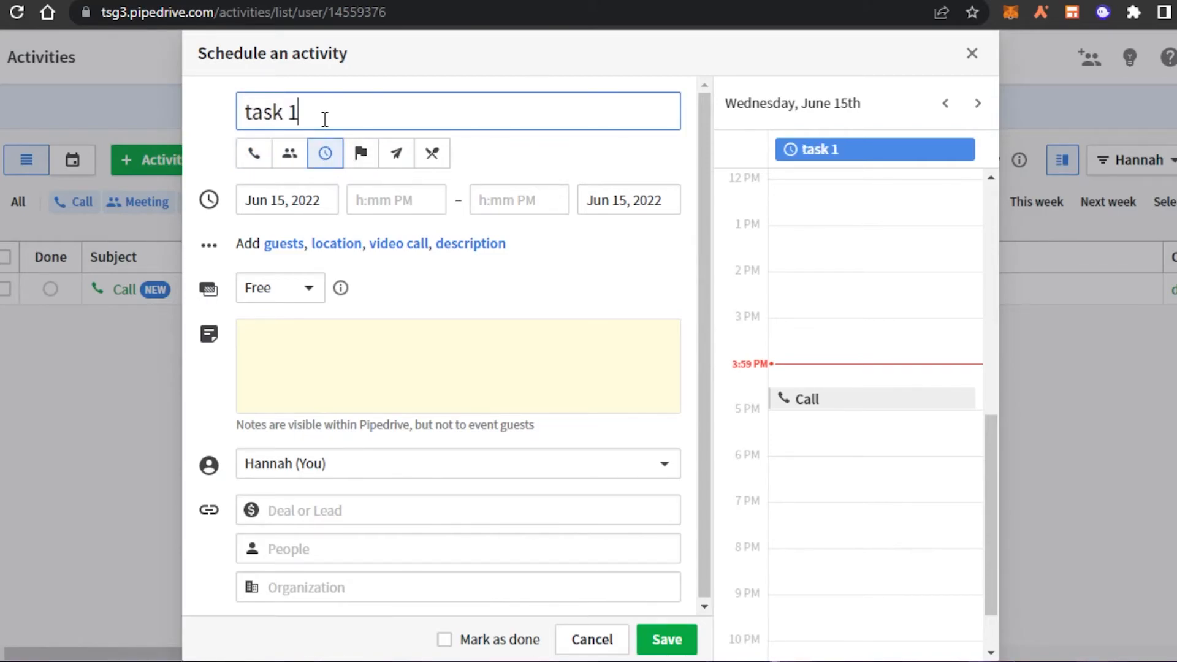
pyautogui.click(310, 370)
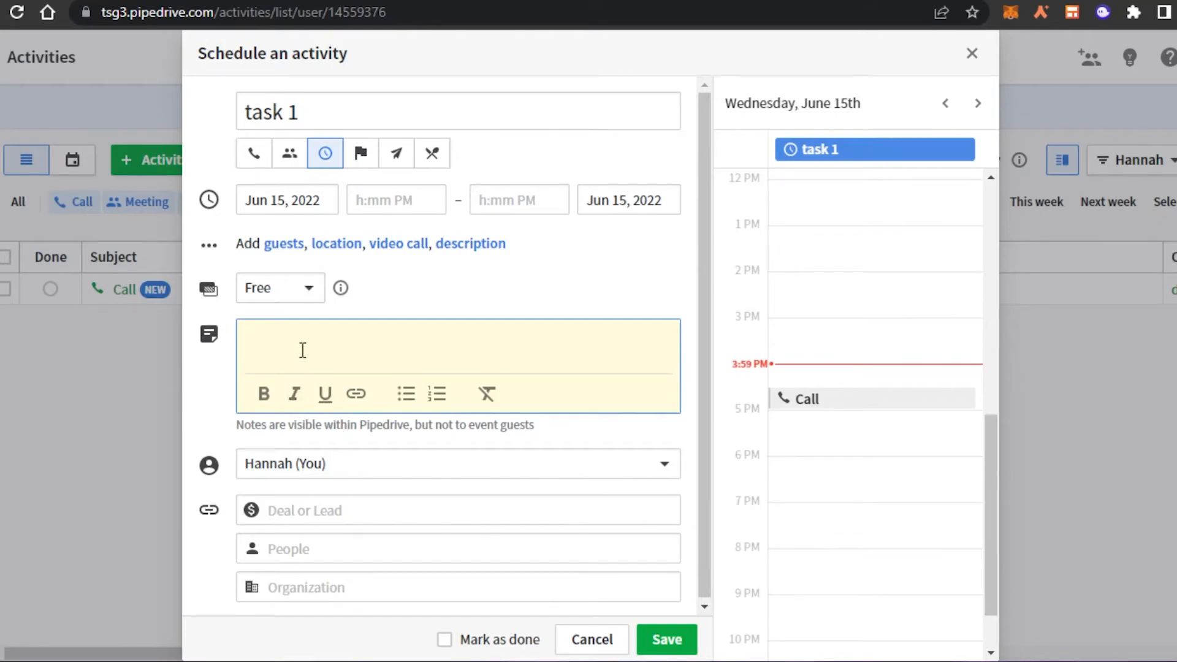
pyautogui.write('send out rhe new leadas')
pyautogui.click(306, 335)
pyautogui.press('BackSpace')
pyautogui.write('t')
pyautogui.click(384, 336)
pyautogui.press('BackSpace')
pyautogui.click(668, 640)
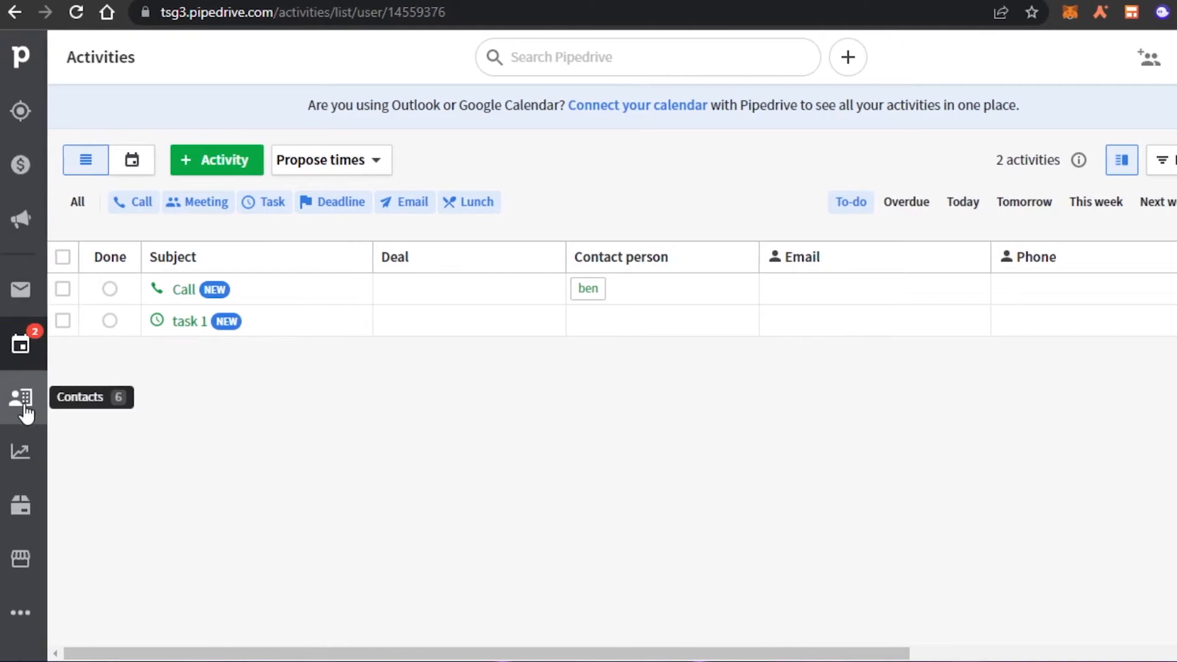
# Step: In Contacts, start adding a new person and cancel without saving
pyautogui.click(24, 401)
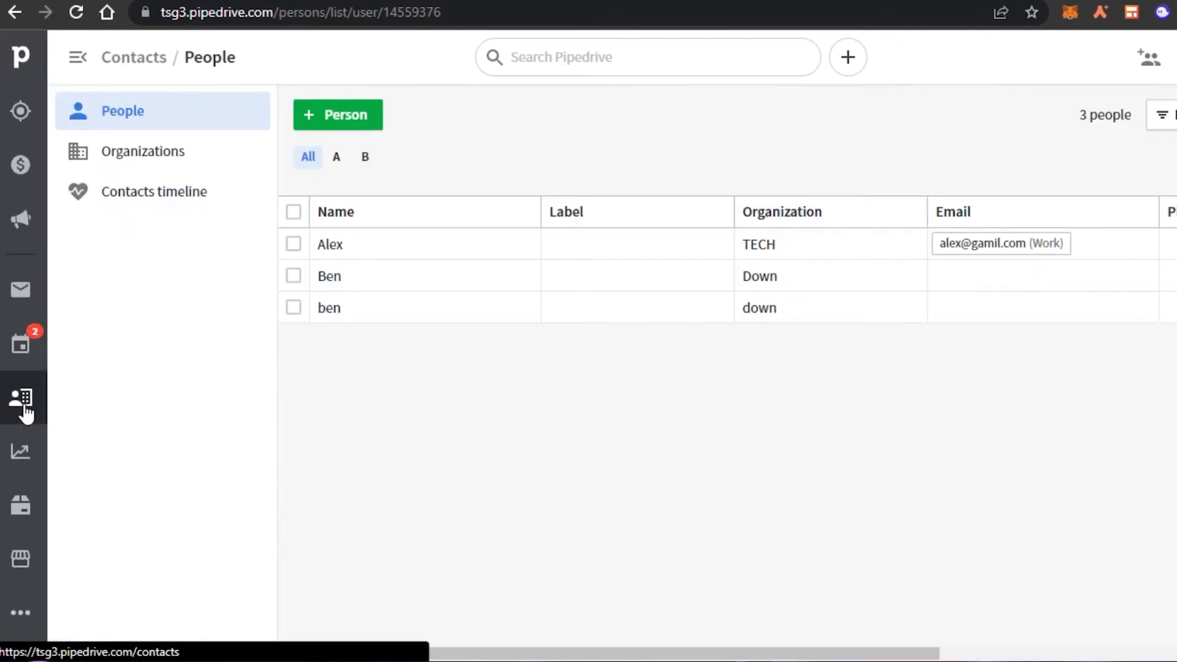
pyautogui.click(312, 115)
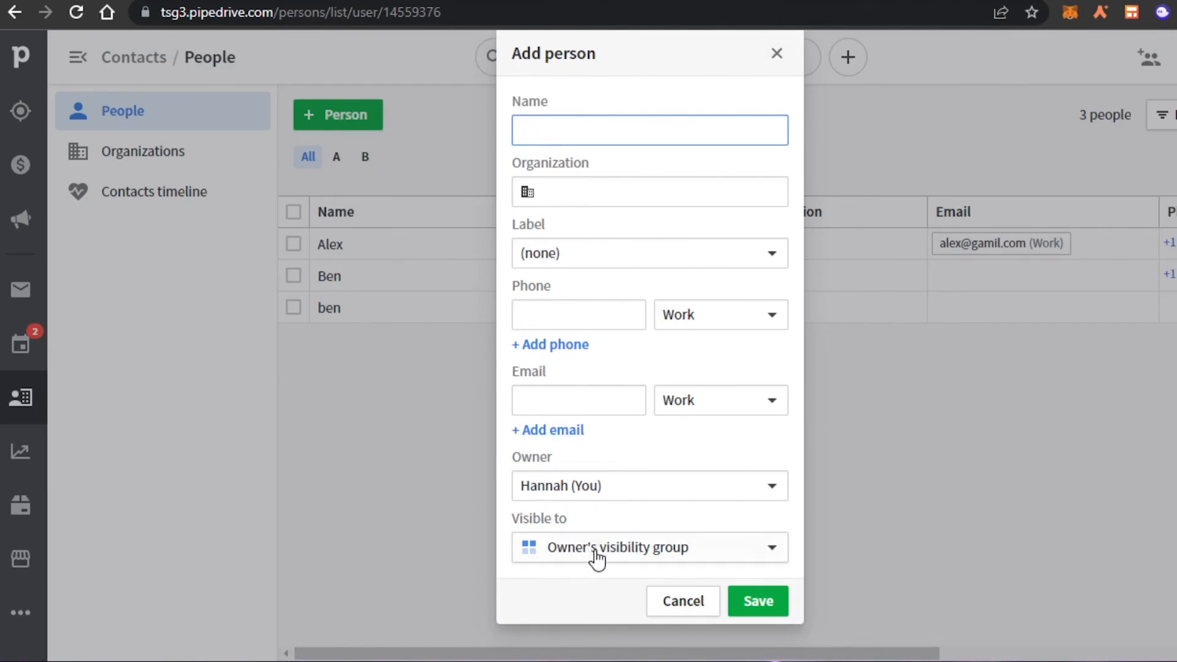
pyautogui.click(777, 54)
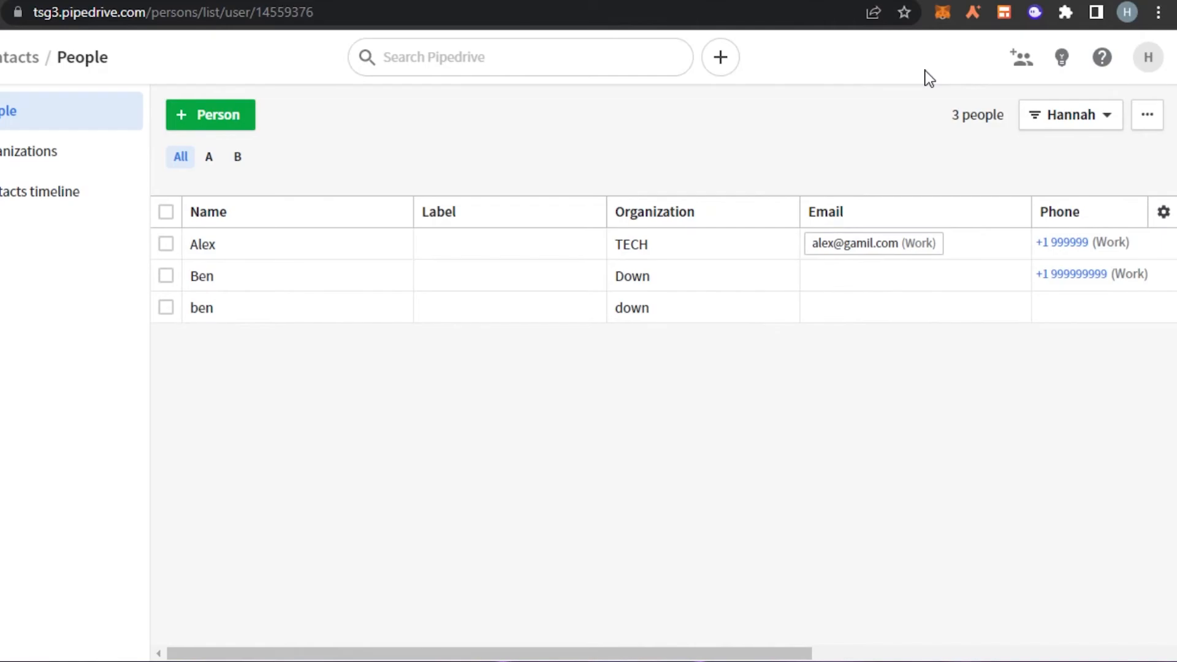
# Step: In Organizations, start adding an organization and cancel it, then go to Insights
pyautogui.click(55, 158)
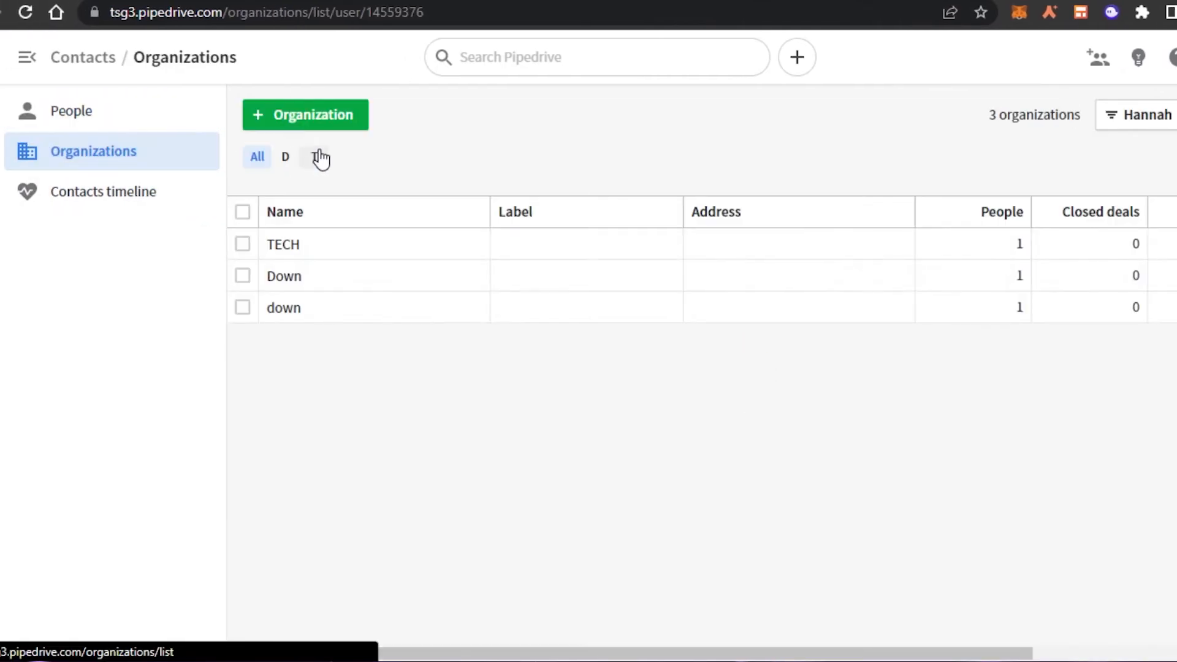
pyautogui.click(324, 115)
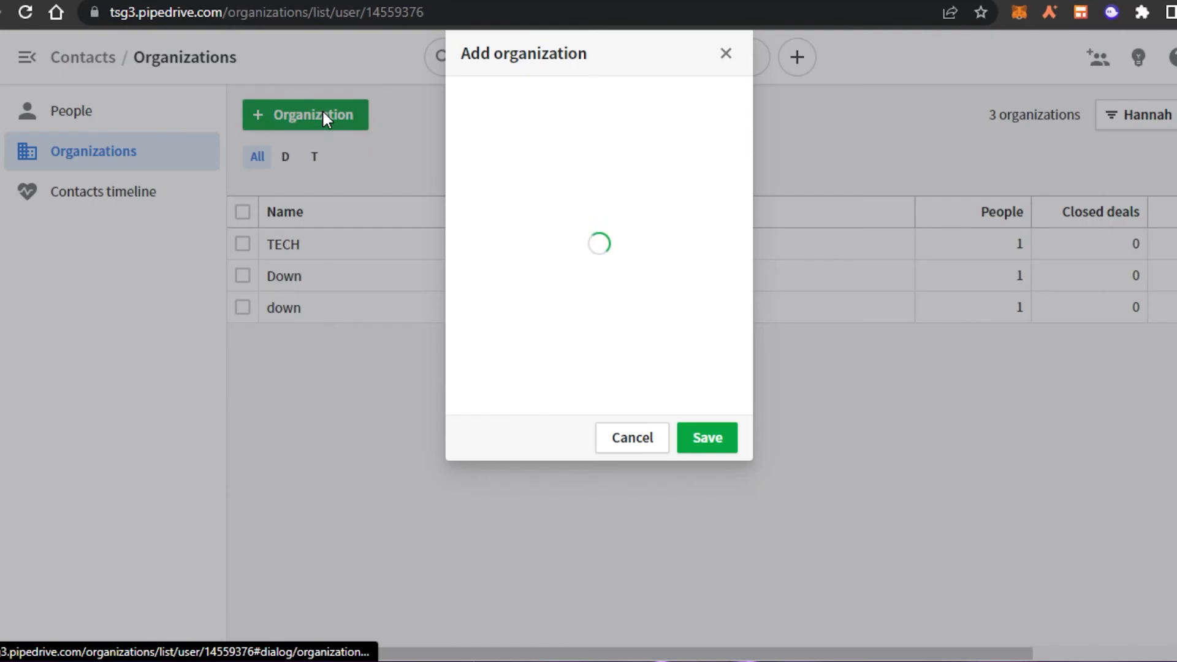
pyautogui.click(726, 54)
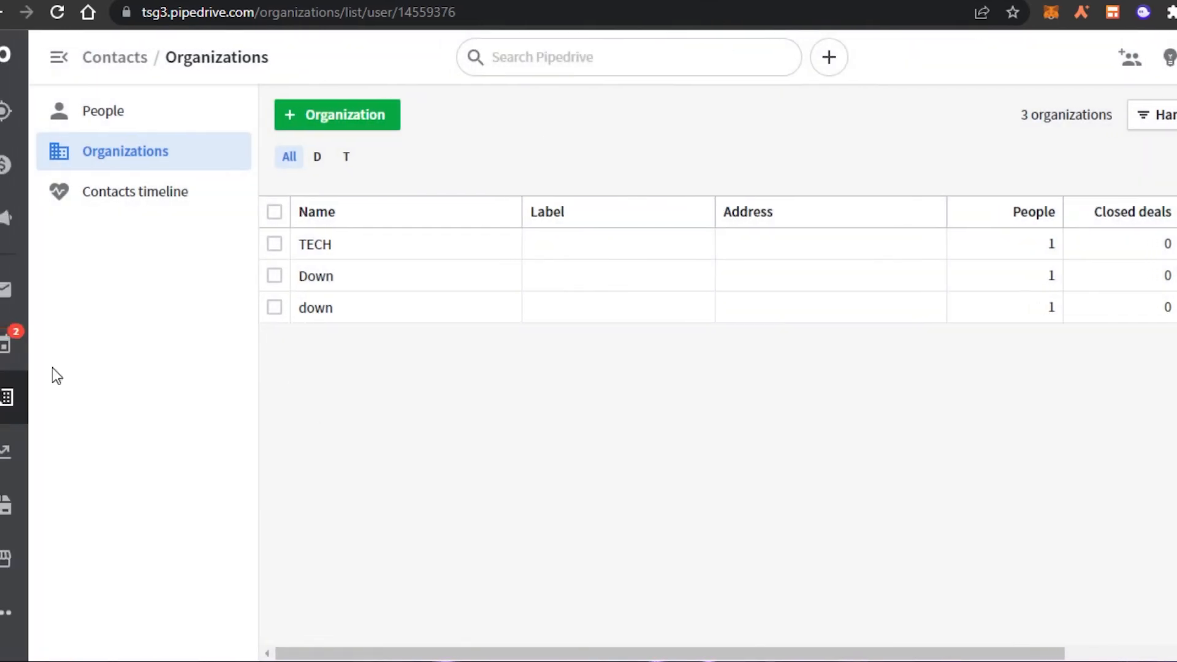
pyautogui.click(4, 453)
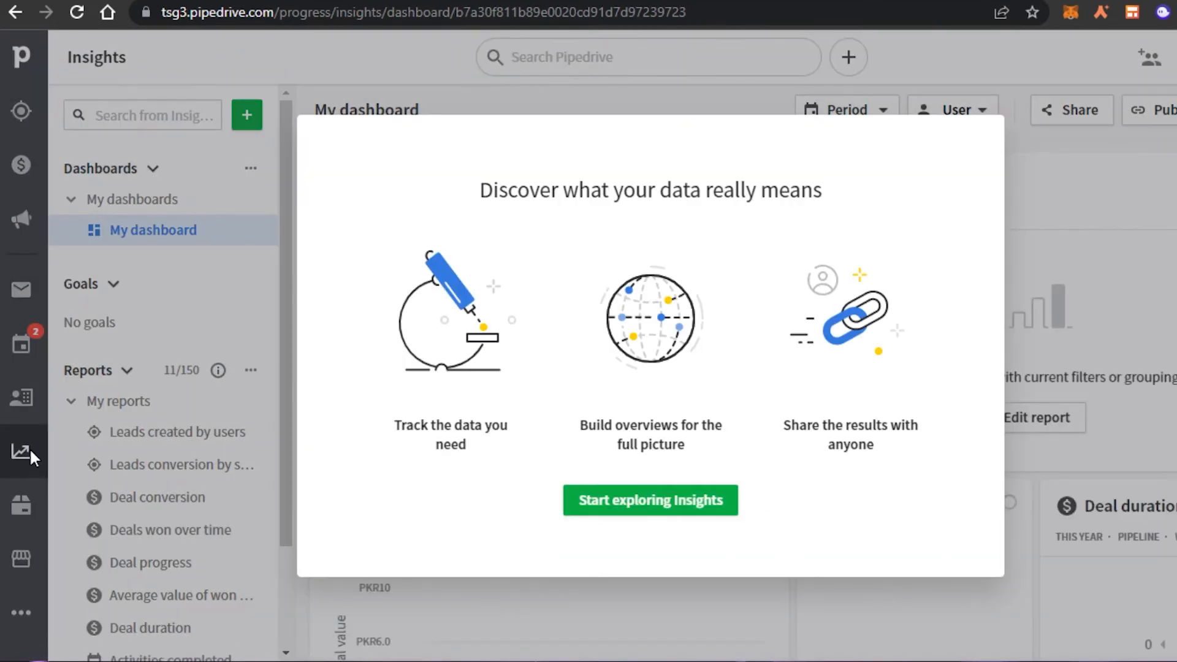
# Step: Dismiss the Insights introduction and browse My dashboard's Activities completed and Deal progress tiles
pyautogui.click(681, 501)
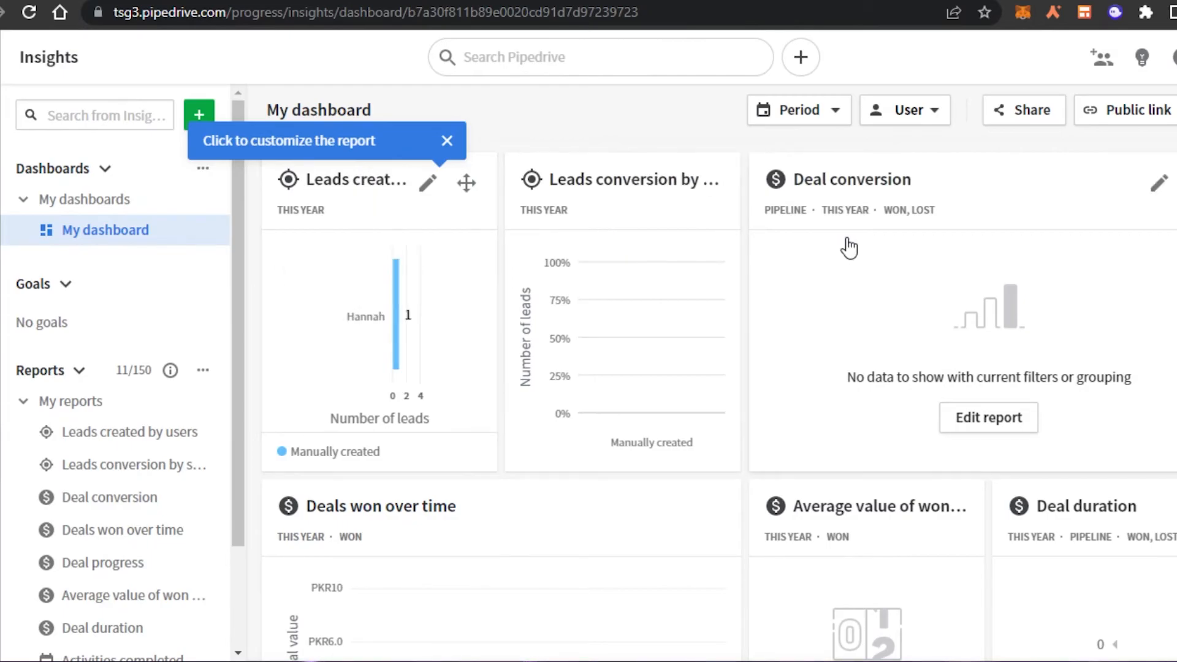
pyautogui.scroll(-4, 858, 374)
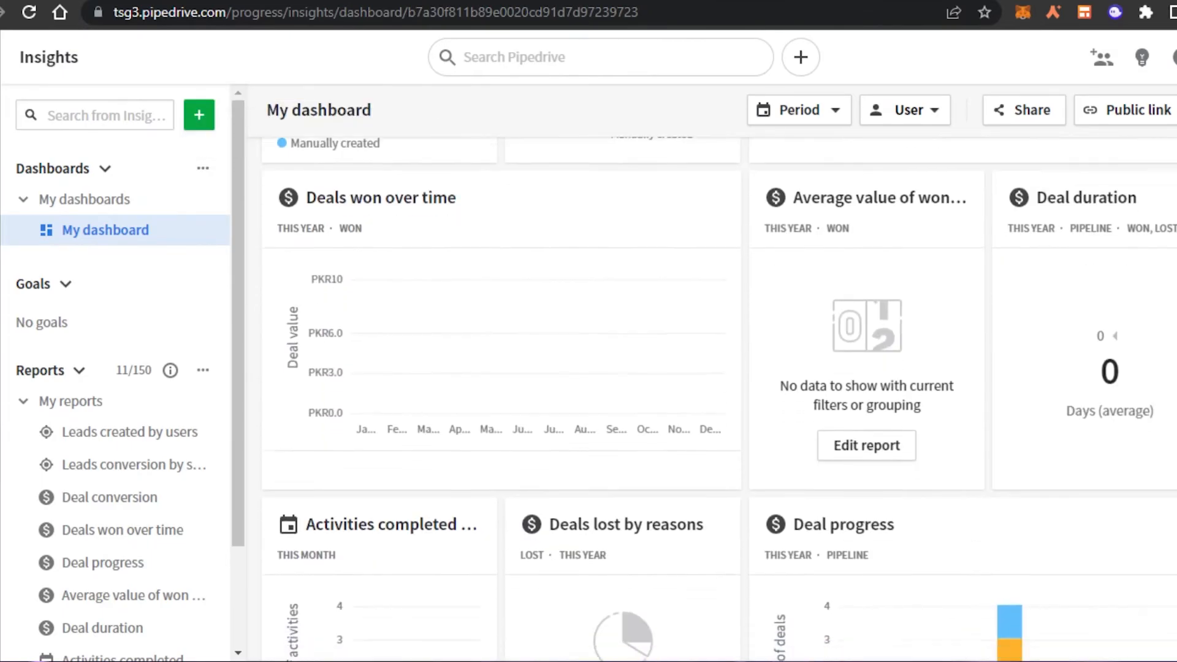
pyautogui.scroll(1, 858, 374)
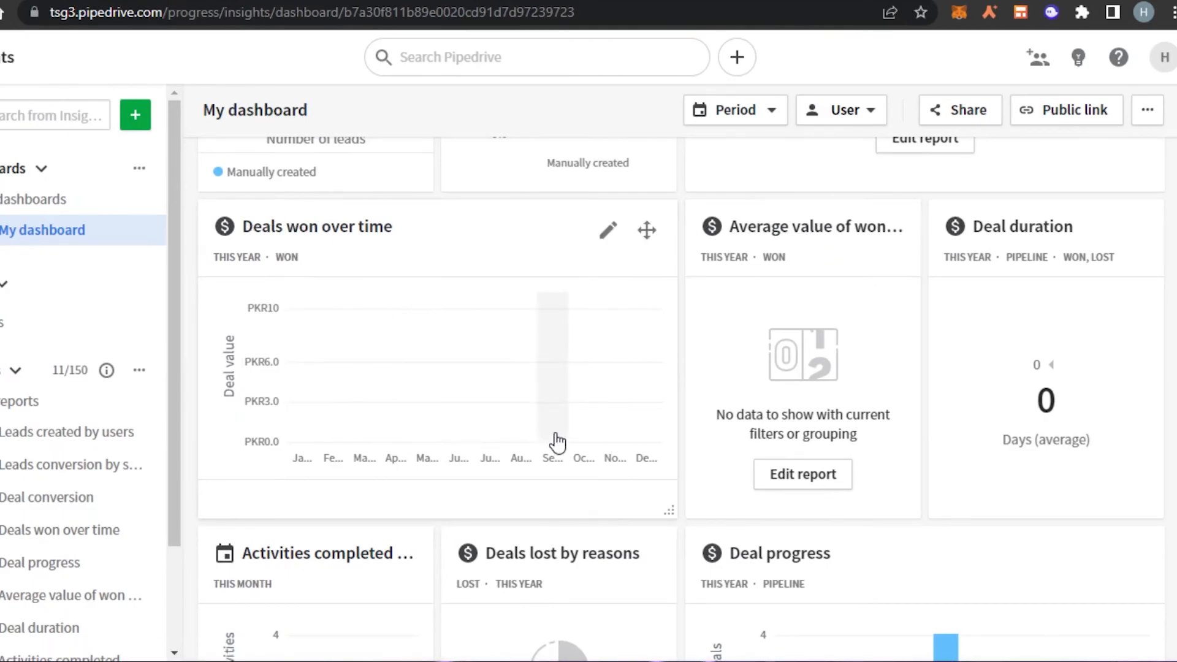
pyautogui.scroll(-3, 681, 399)
pyautogui.scroll(-3, 680, 398)
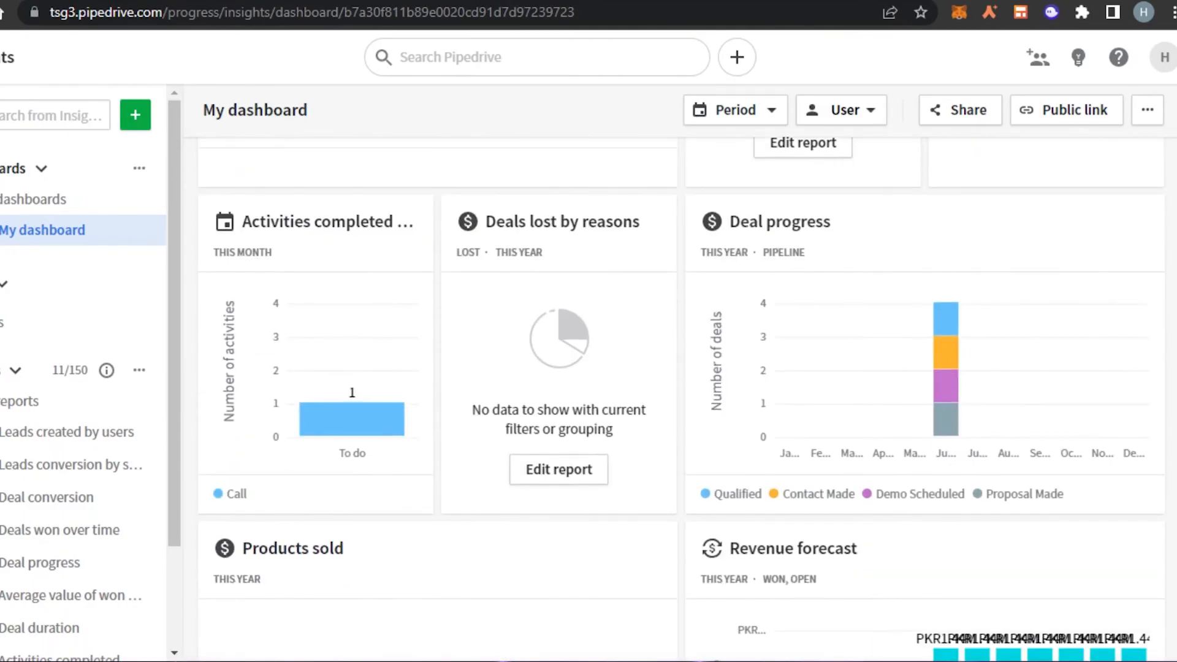
pyautogui.scroll(-6, 680, 399)
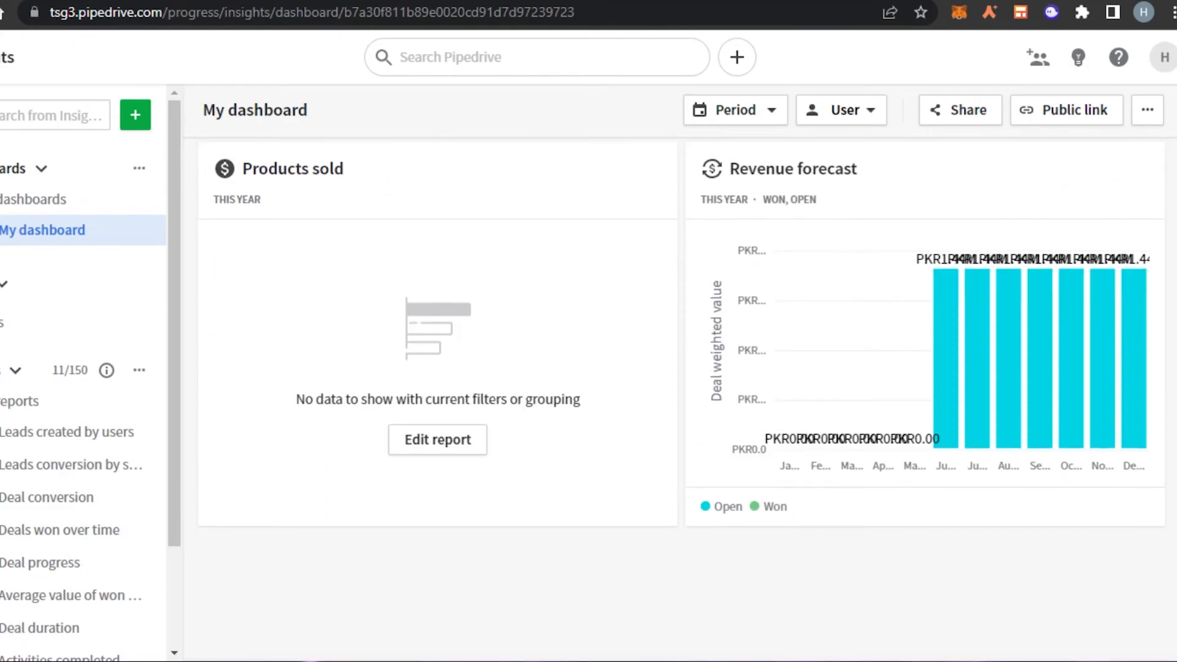
pyautogui.scroll(10, 681, 399)
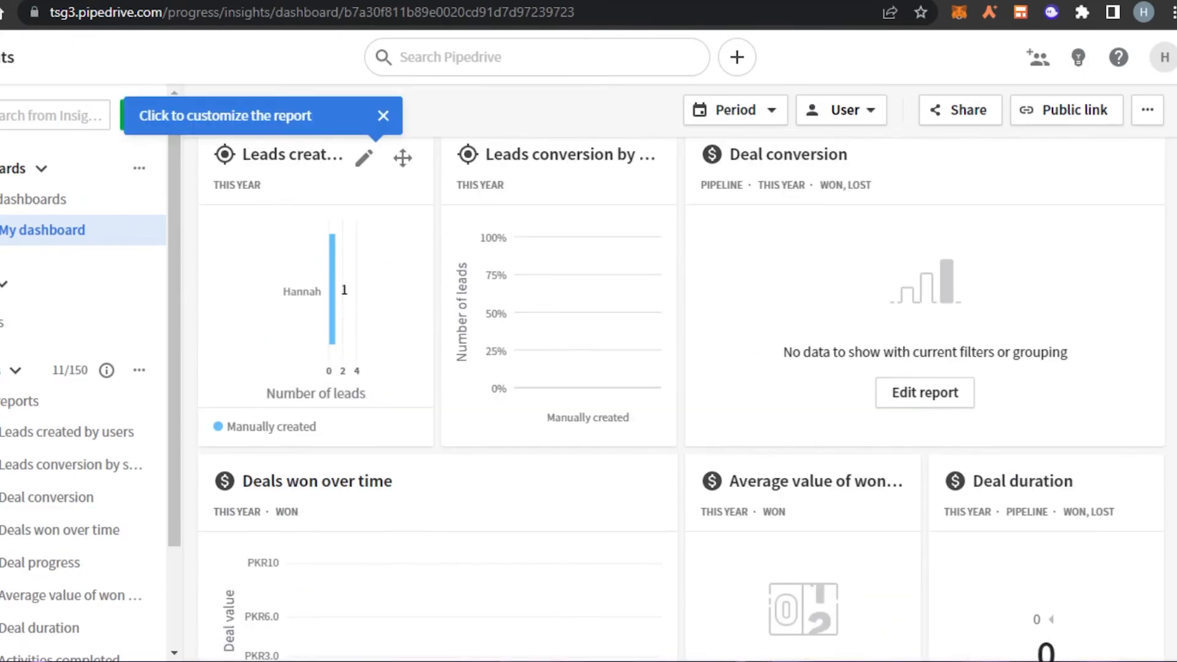
pyautogui.scroll(-4, 681, 399)
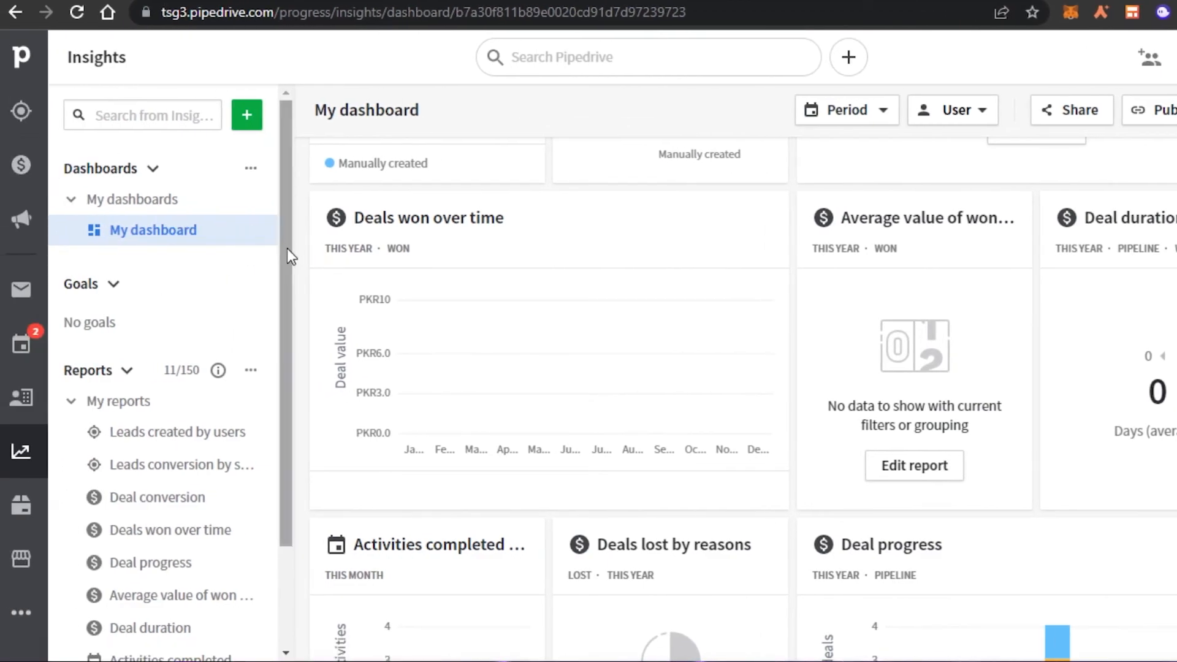
pyautogui.scroll(-2, 108, 243)
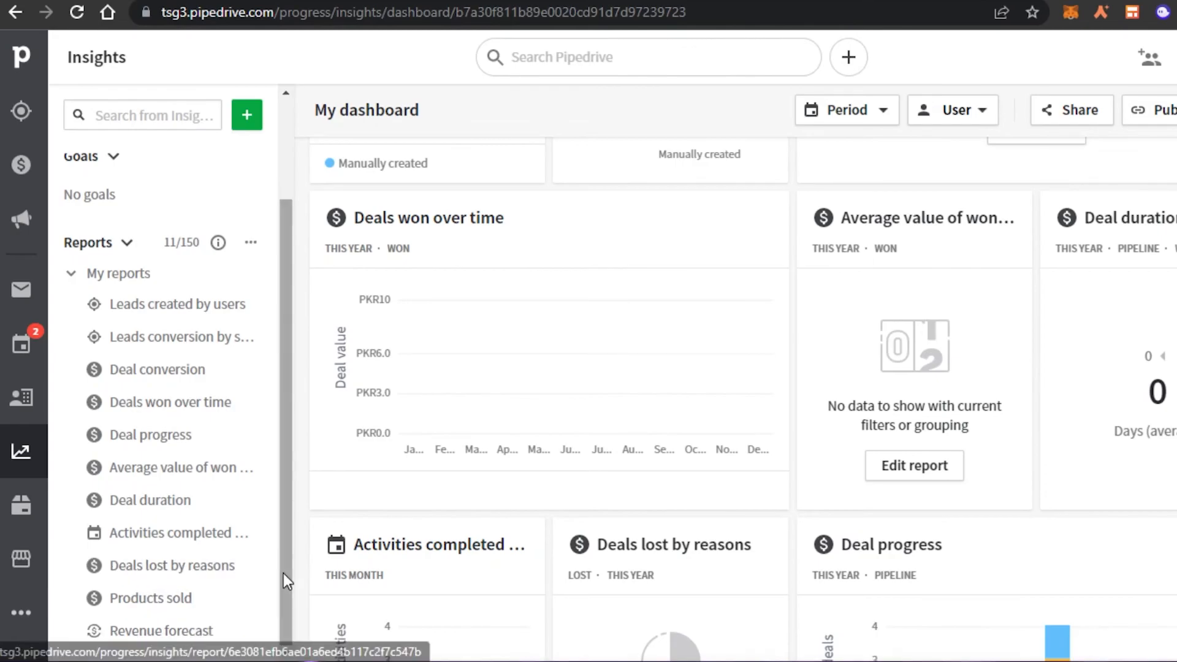
pyautogui.moveTo(285, 581); pyautogui.dragTo(255, 176)
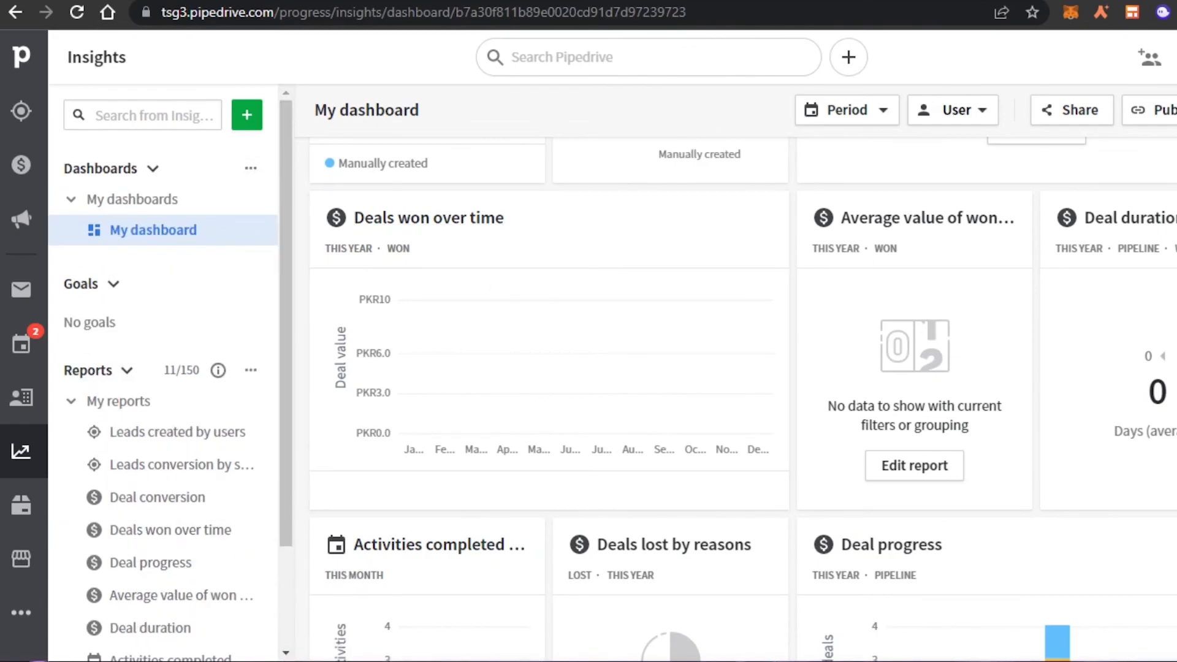
pyautogui.scroll(4, 457, 319)
pyautogui.scroll(-8, 461, 393)
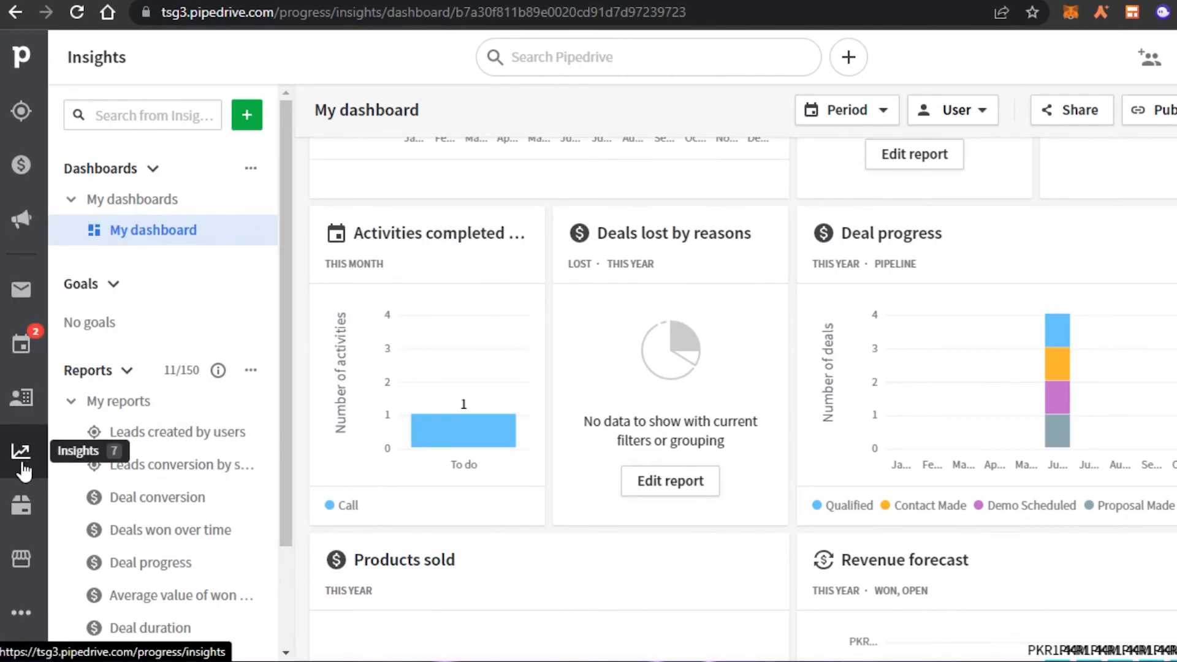
# Step: Tour Marketplace, Products and the Marketplace app catalog, then the Leads Inbox and Mail
pyautogui.click(27, 570)
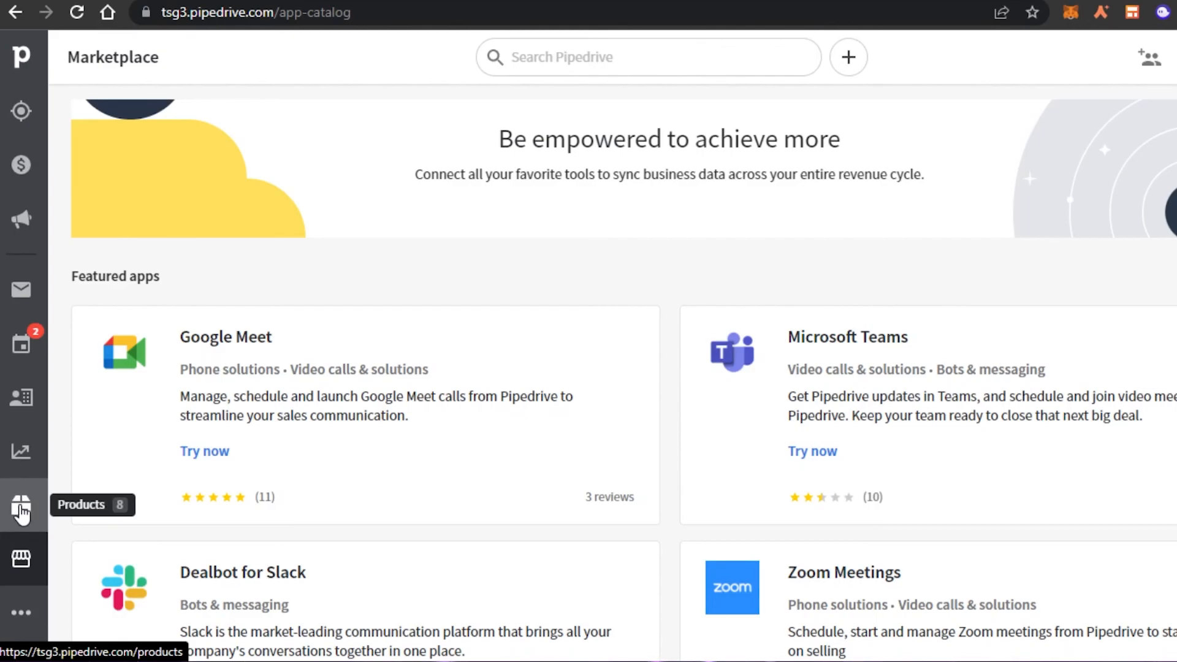
pyautogui.click(22, 511)
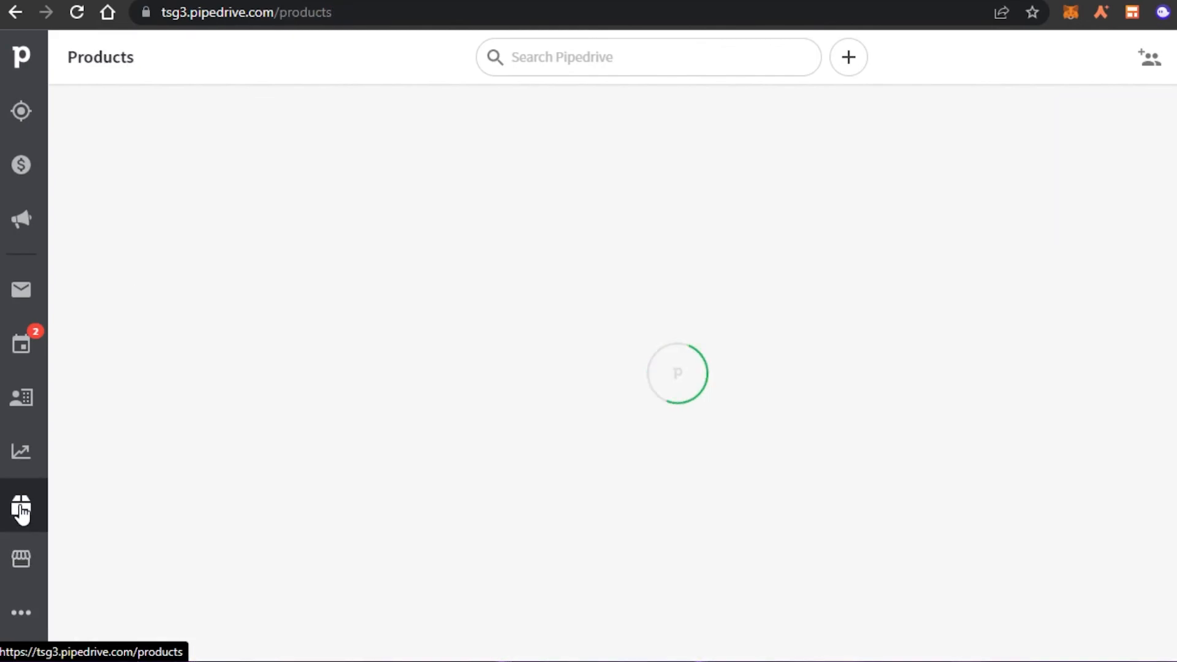
pyautogui.click(21, 577)
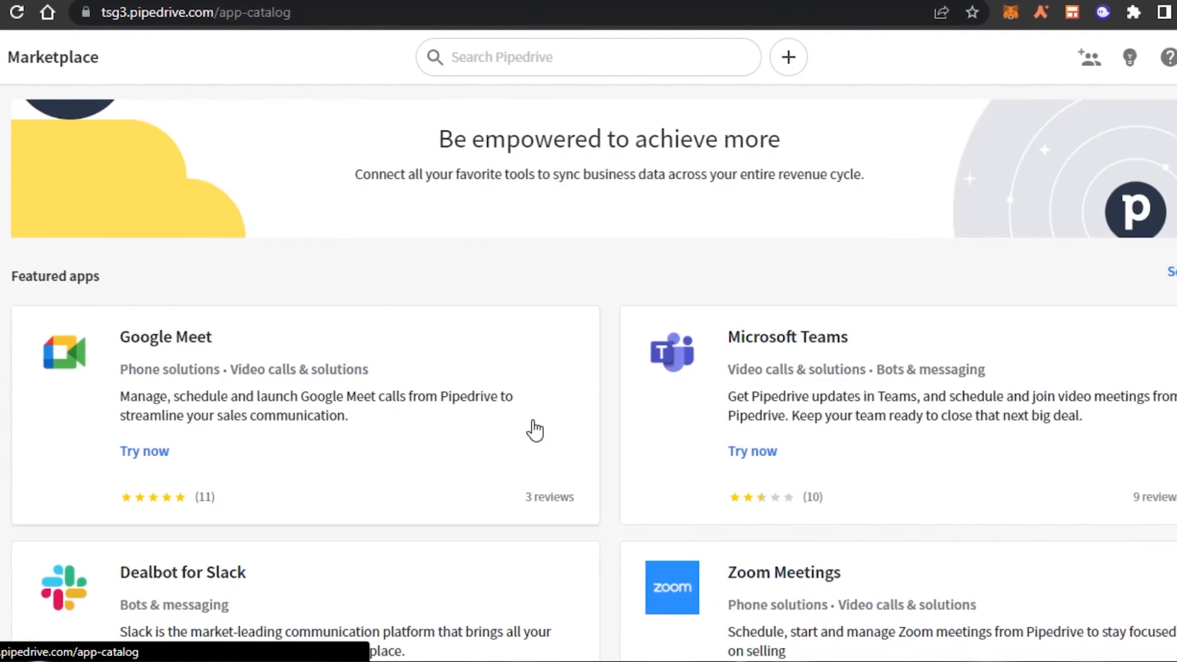
pyautogui.scroll(-10, 589, 368)
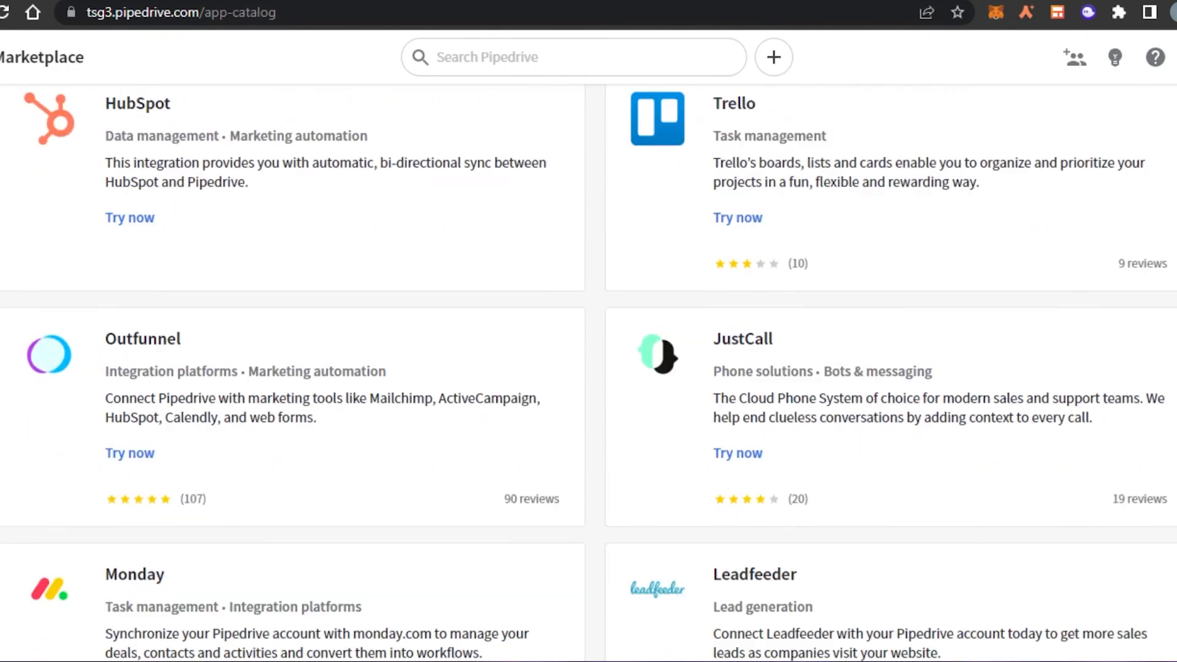
pyautogui.scroll(9, 588, 368)
pyautogui.scroll(2, 588, 368)
pyautogui.scroll(-4, 589, 368)
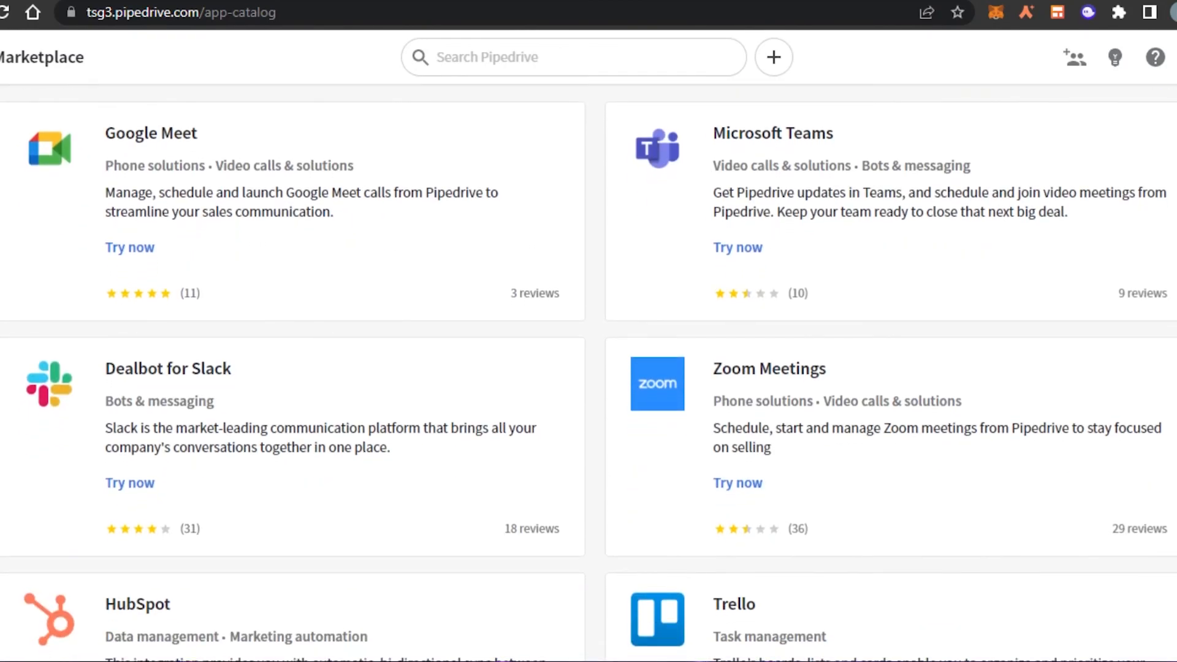
pyautogui.scroll(-13, 588, 368)
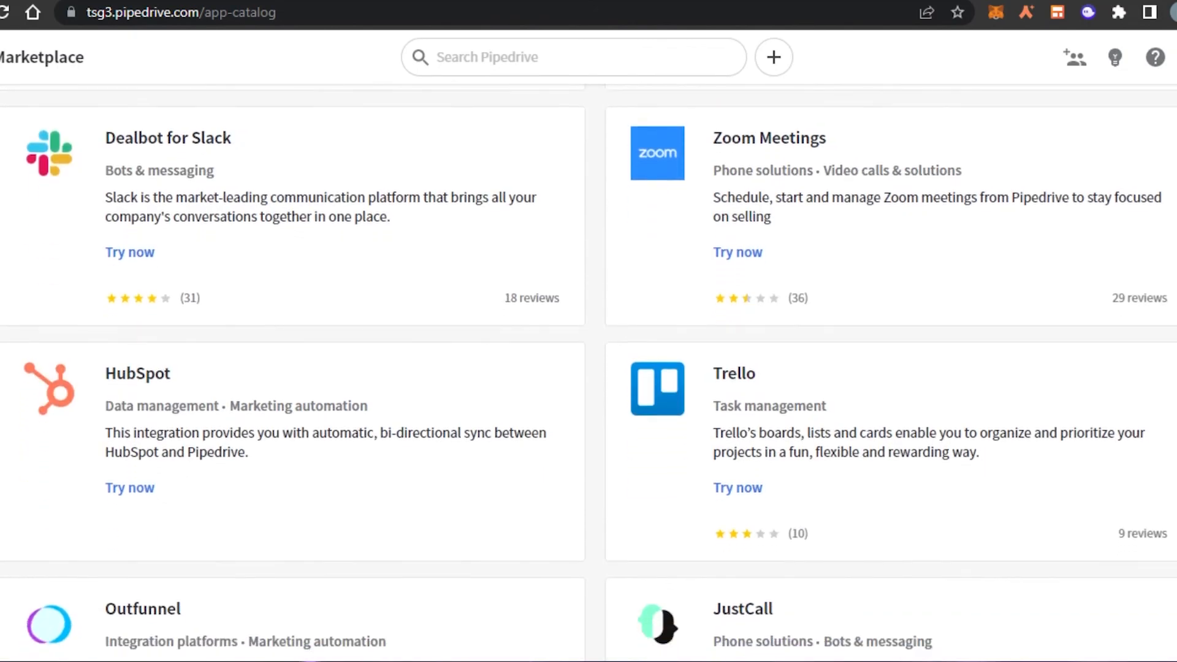
pyautogui.scroll(-1, 588, 368)
pyautogui.scroll(8, 588, 368)
pyautogui.scroll(-1, 588, 368)
pyautogui.scroll(-4, 589, 368)
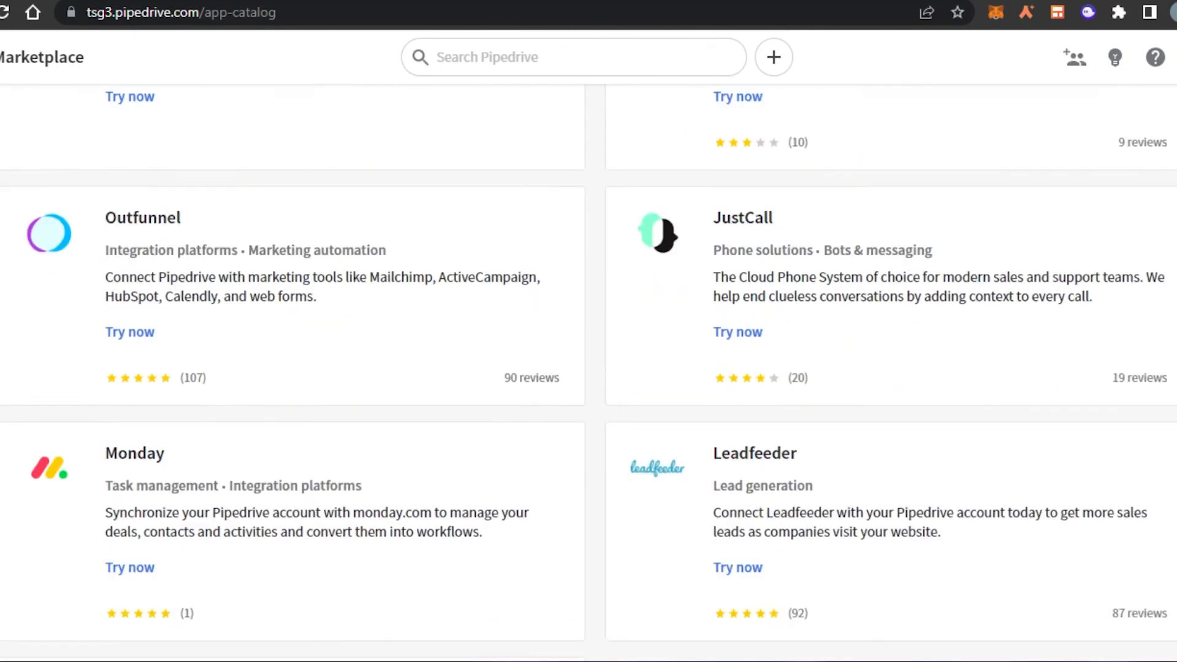
pyautogui.scroll(14, 588, 368)
pyautogui.click(25, 135)
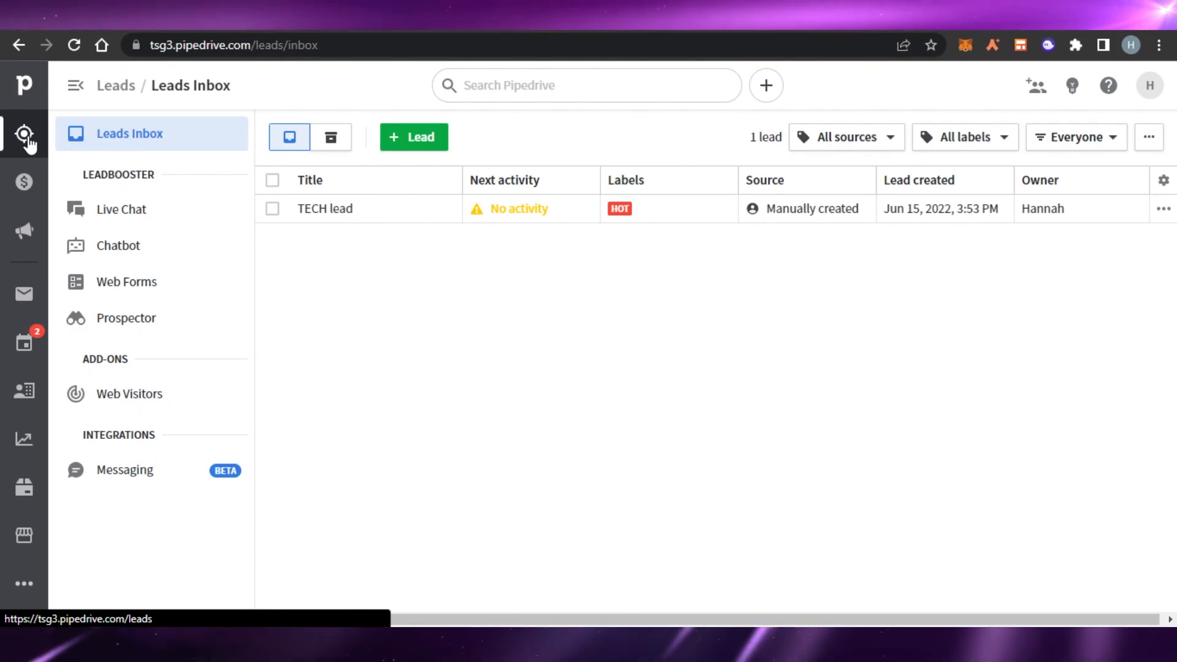
pyautogui.click(27, 299)
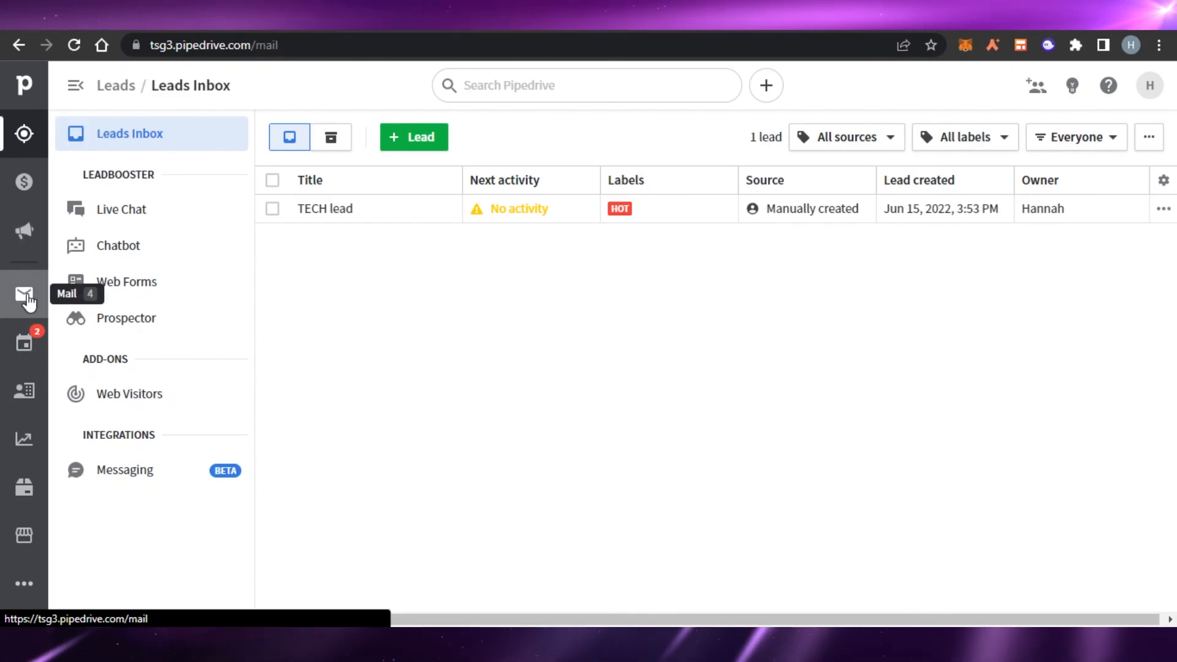